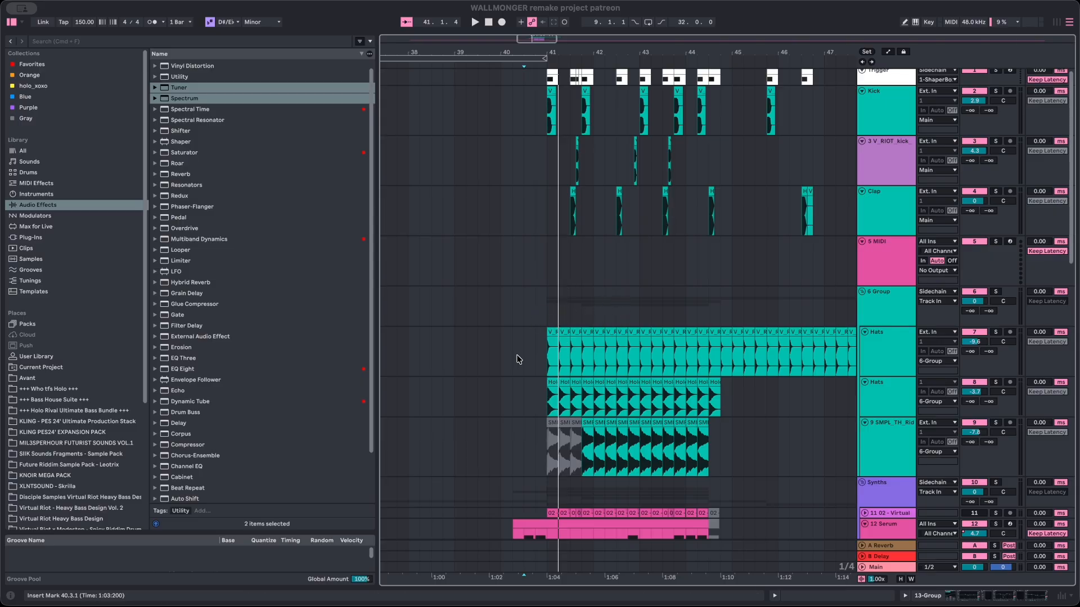
Step: Play the full arrangement from bar 41 to hear the drums and synths together
scroll(841, 364, "down", 2)
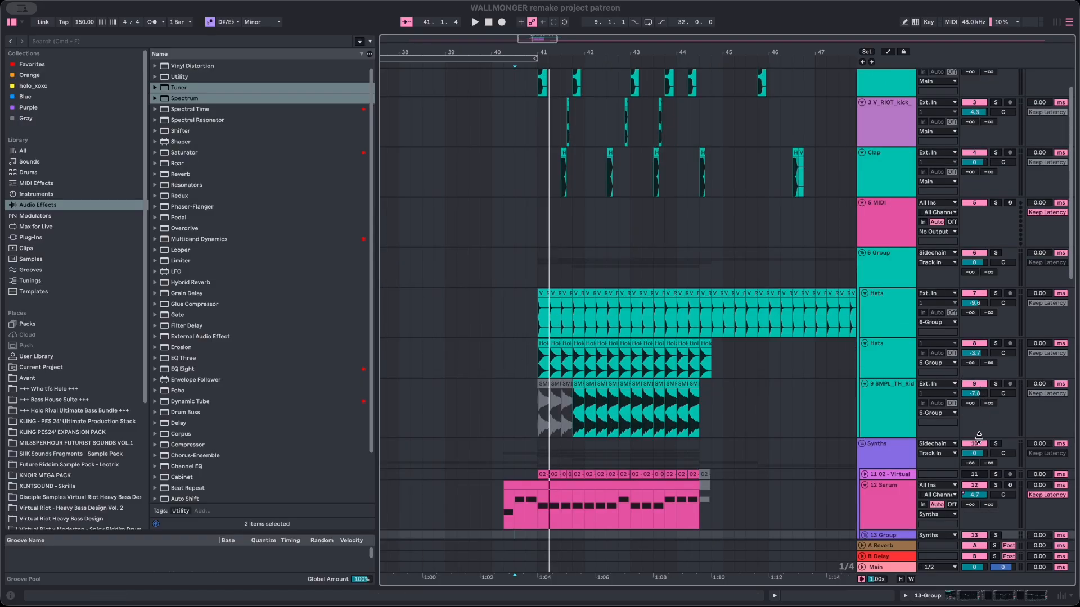
left_click(699, 222)
left_click(535, 176)
scroll(535, 176, "up", 2)
key("space")
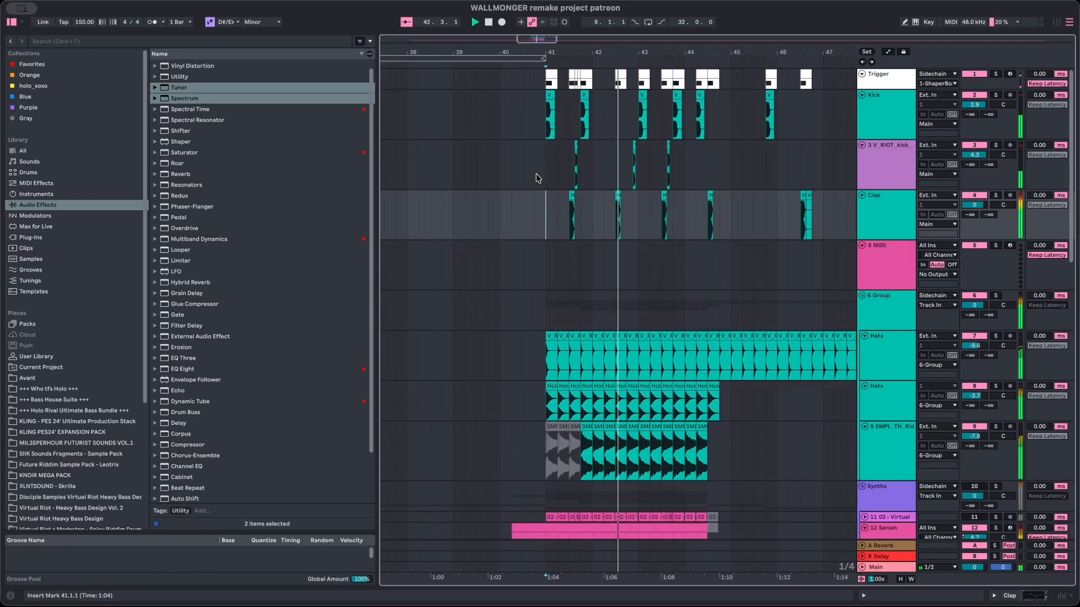
key("space")
Step: Zoom in on the kick and clap clips around bar 41 and play the section from 40.4.3
left_click_drag(532, 127, 561, 127)
key("plus")
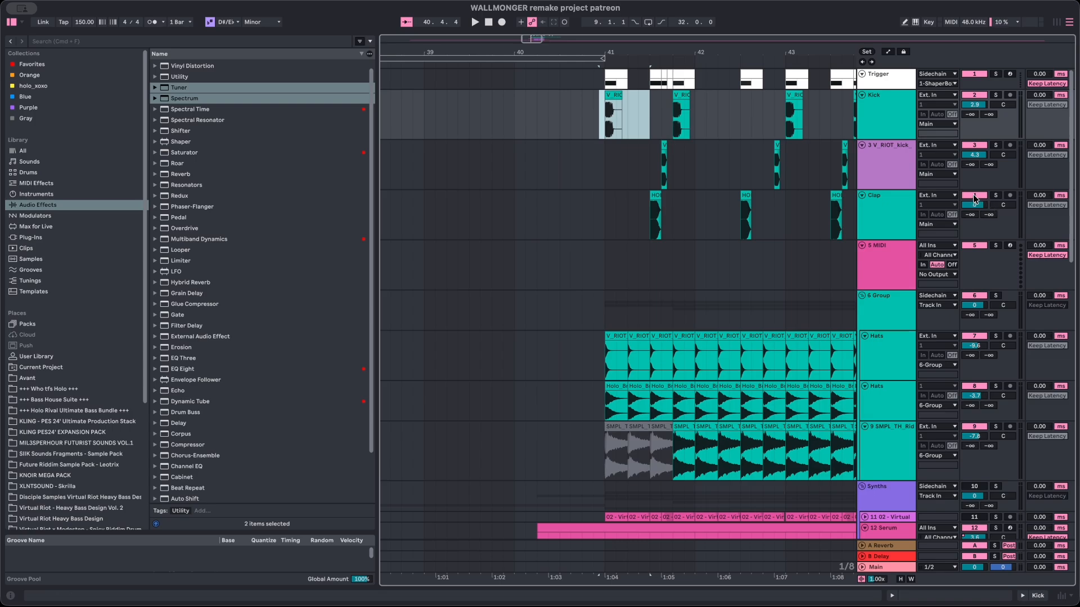
left_click(597, 163)
left_click(595, 264)
key("space")
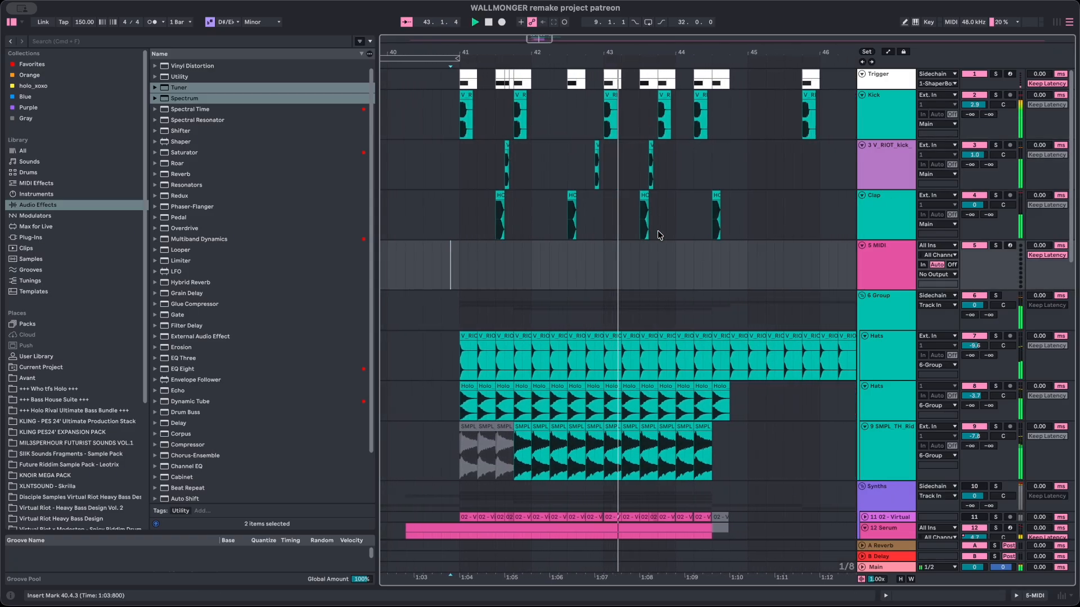
Step: Find the Virtual Riot Wallmonger audio clip on track 20 and play the section from within bar 41
left_click(465, 74)
key("space")
scroll(585, 239, "down", 4)
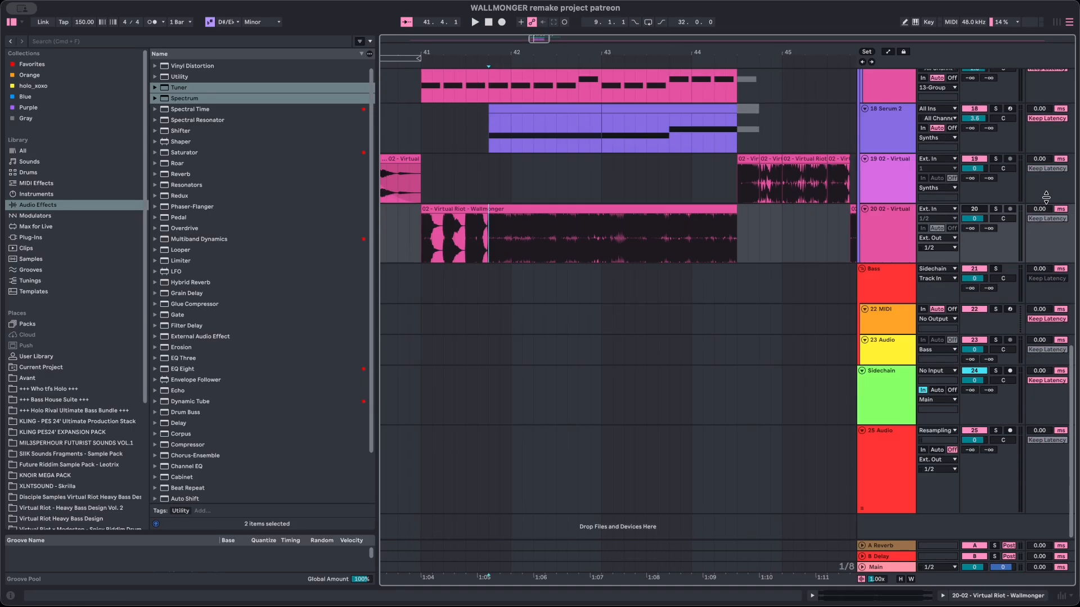
key("space")
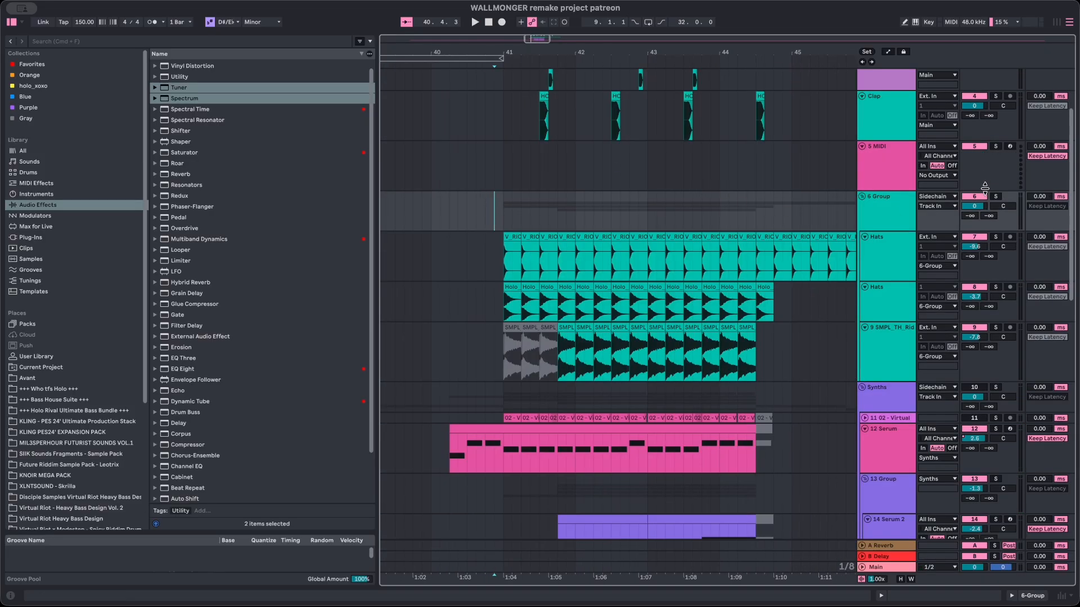
Step: Listen to the soloed 6 Group hats and ride tracks from bar 41
key("space")
scroll(600, 339, "down", 3)
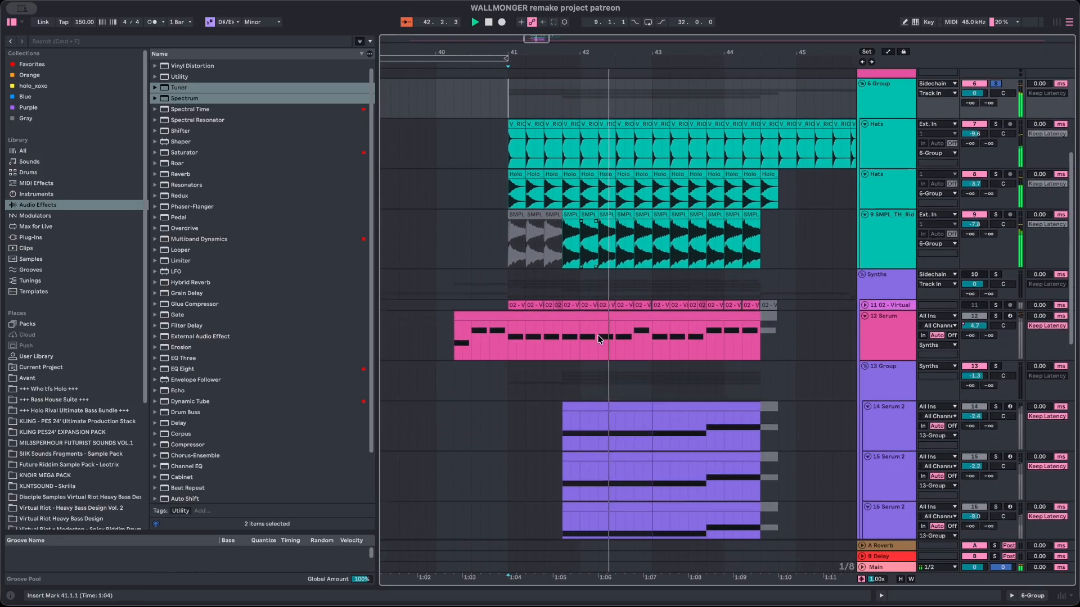
scroll(600, 339, "up", 4)
key("space")
scroll(600, 339, "down", 4)
Step: Solo the Synths group in place of the 6 Group and play it from bar 41
left_click(979, 273)
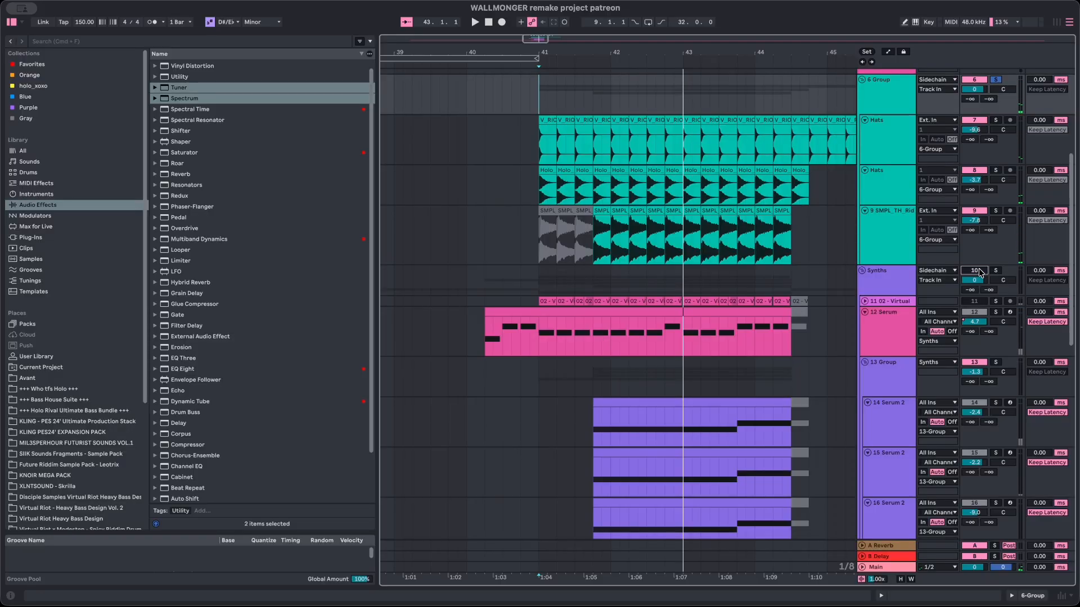
left_click(923, 275)
left_click(542, 290)
key("space")
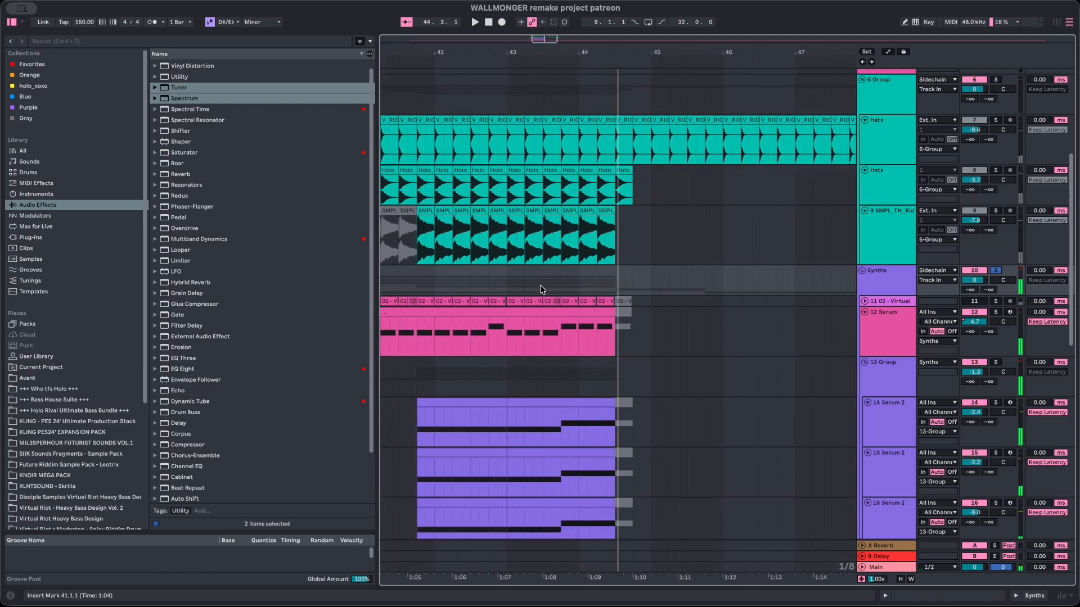
Step: Solo the 12 Serum track and inspect its Serum patch, closing the synth window when done
scroll(542, 289, "left", 5)
scroll(542, 290, "down", 1)
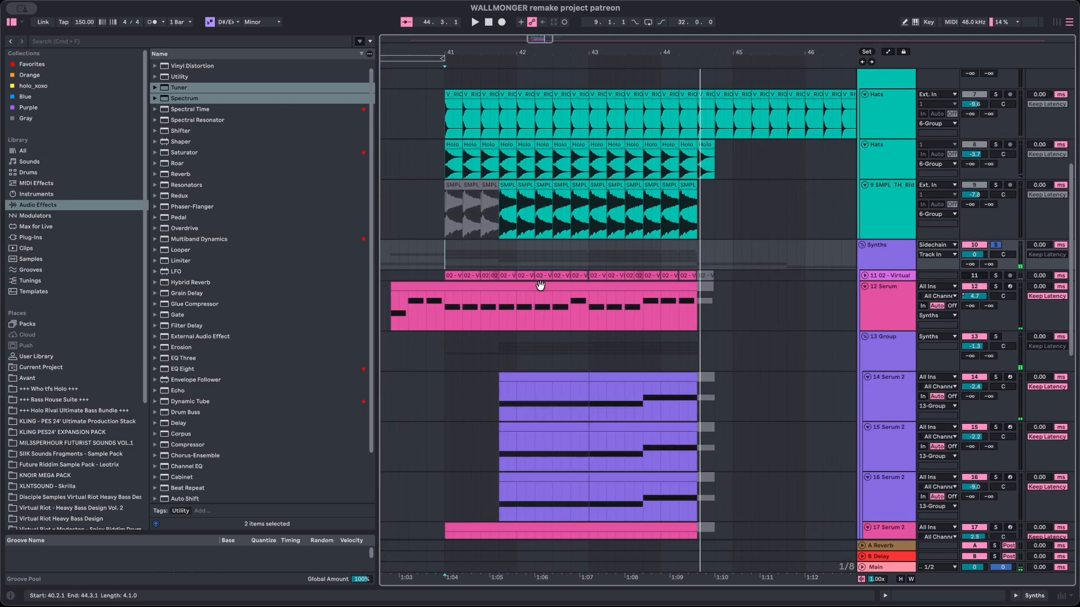
left_click(868, 315)
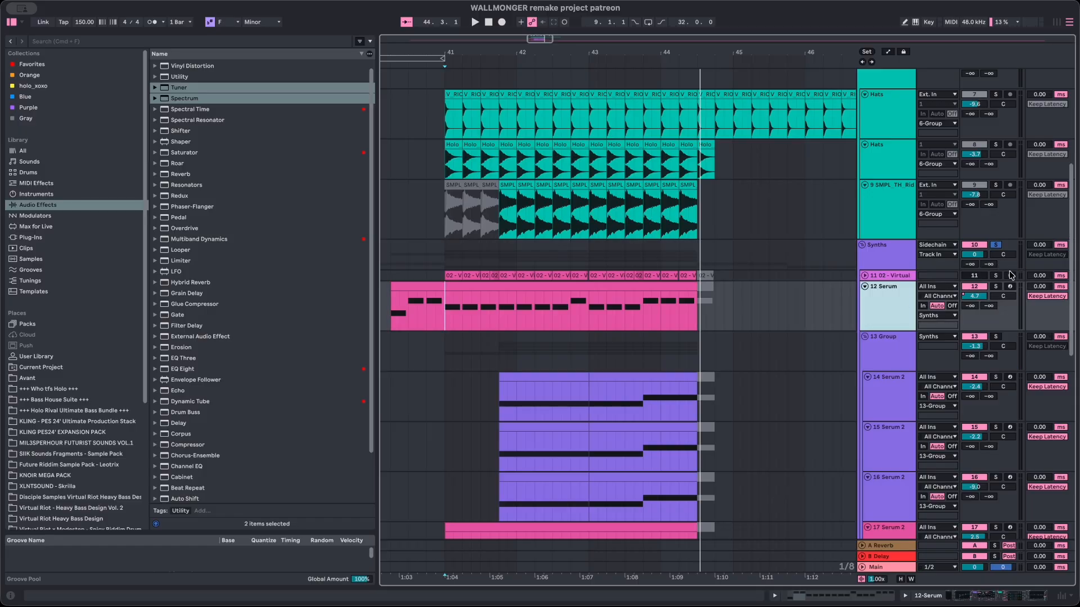
left_click(995, 287)
left_click(166, 483)
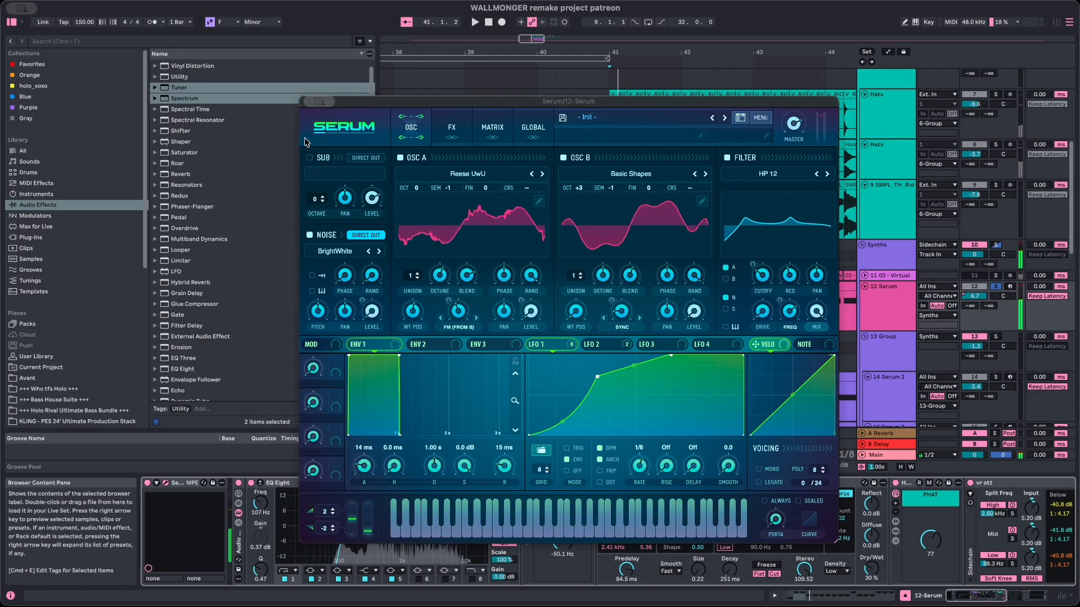
left_click(305, 98)
Step: Solo the 14 Serum 2 track and play its clip from 41.4.1
scroll(616, 335, "right", 3)
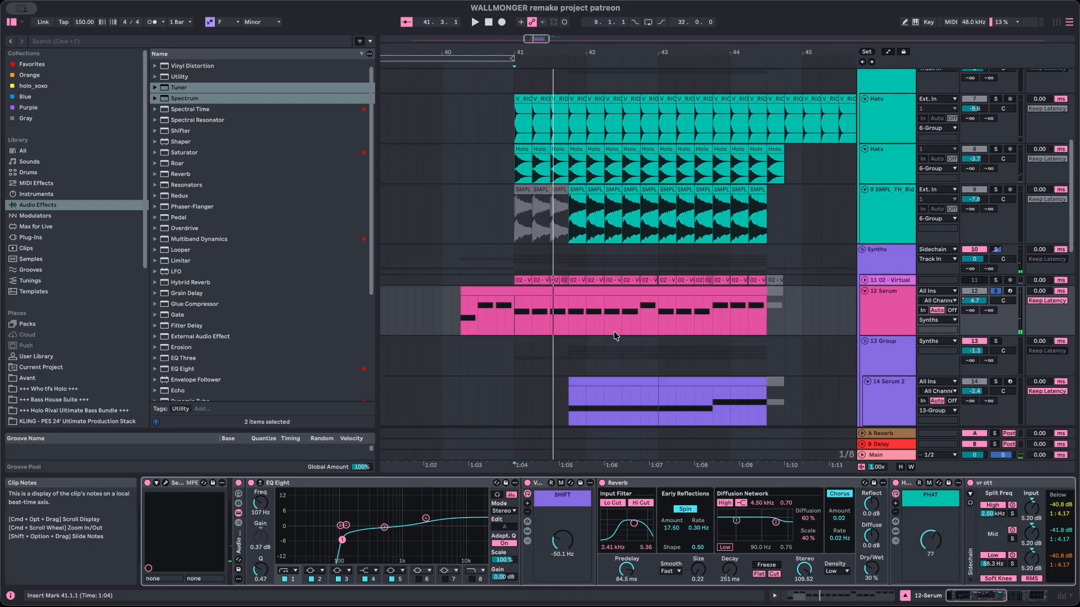
scroll(616, 335, "down", 4)
left_click(587, 251)
left_click(996, 249)
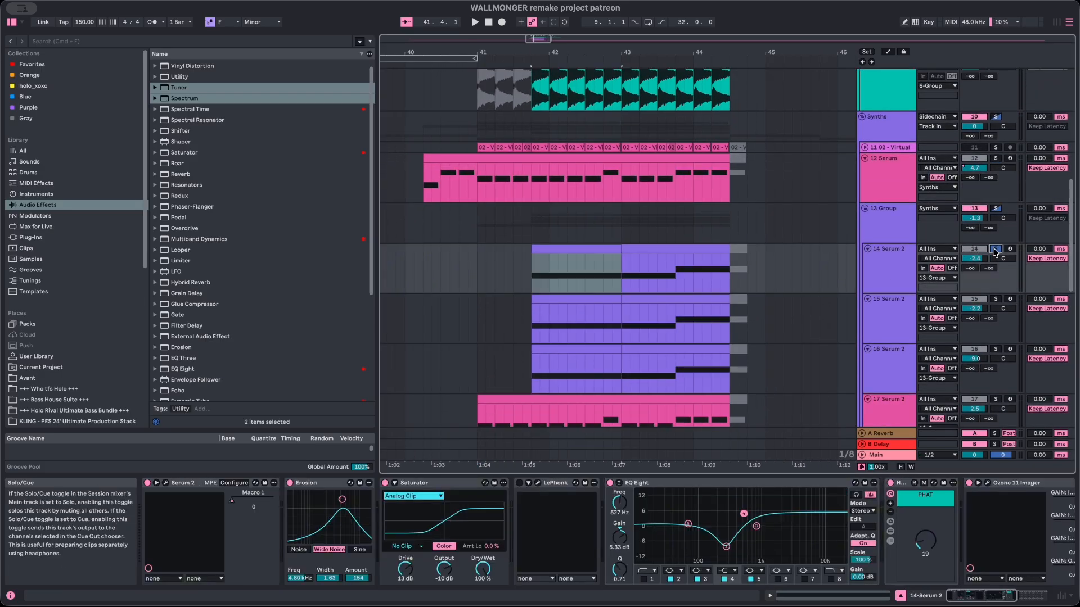
key("space")
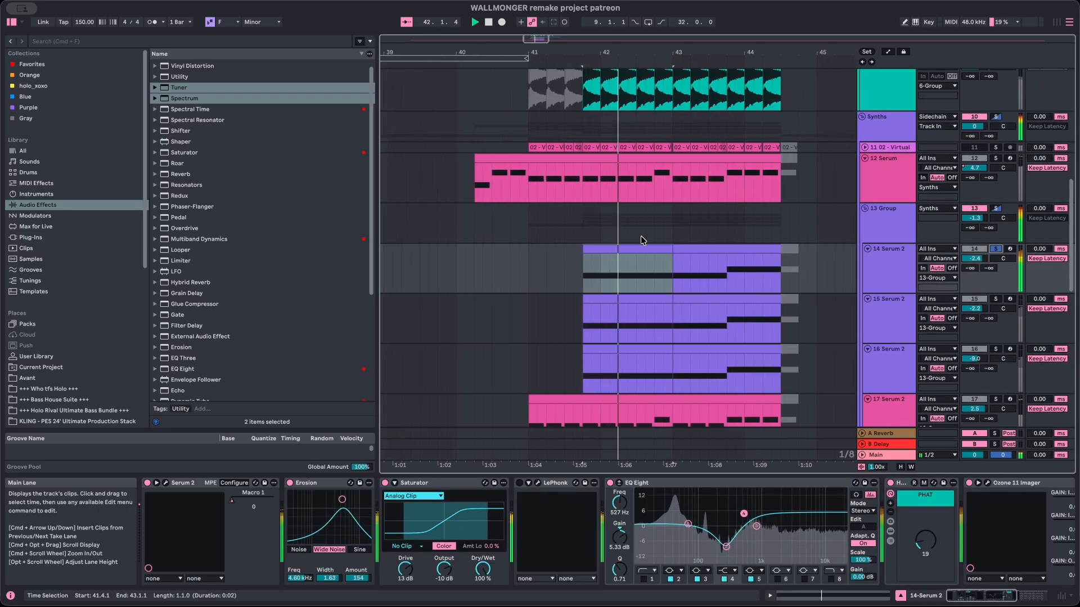
Step: Open Serum 2 on track 14, dismiss the update notice, and examine oscillator A's waveform in the wavetable editor
left_click(165, 483)
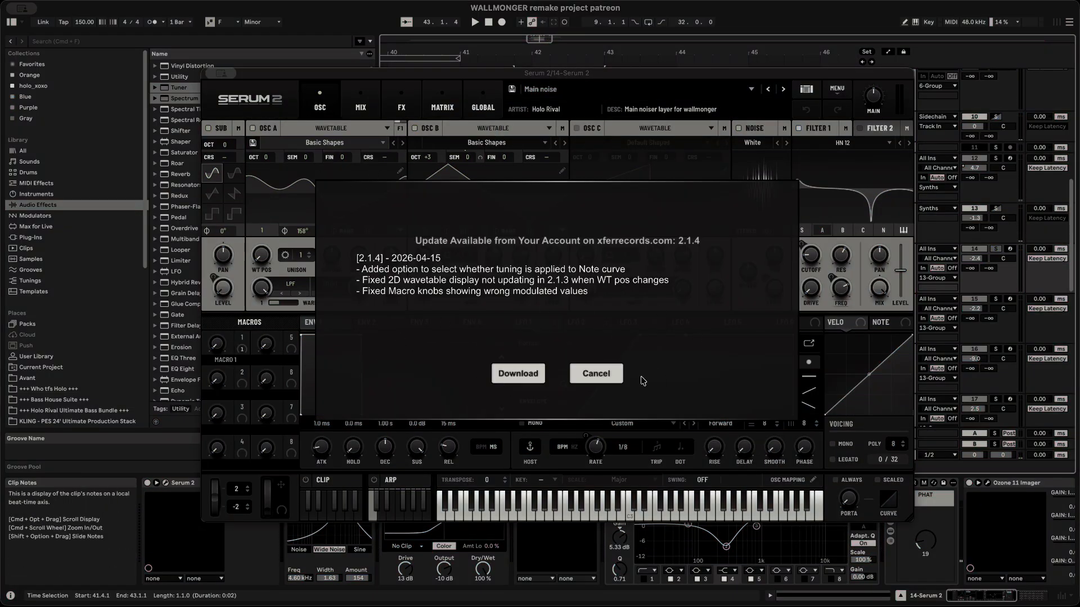
left_click(596, 374)
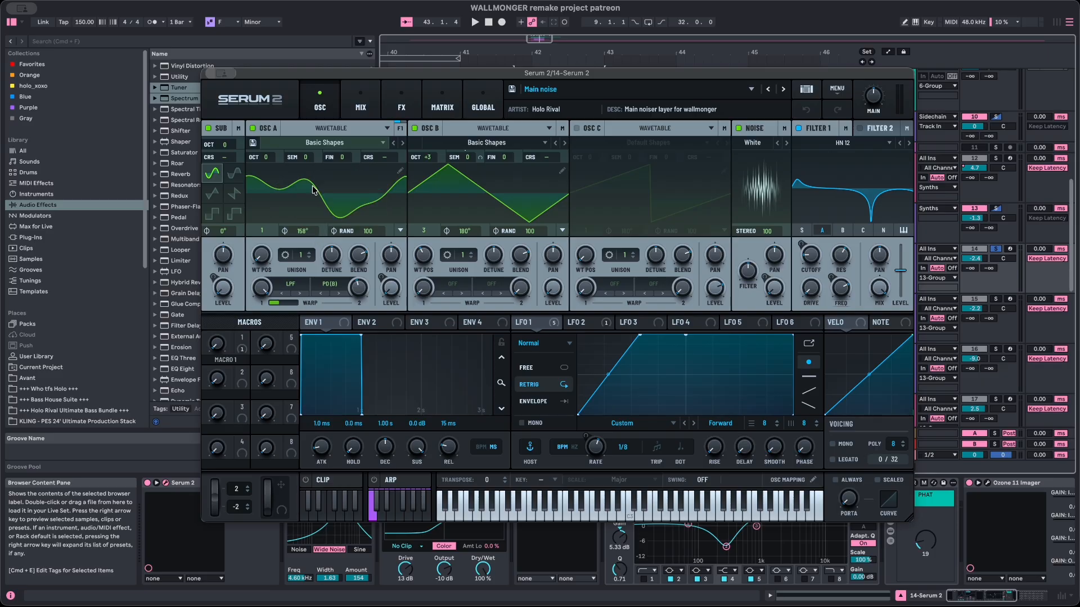
left_click(399, 171)
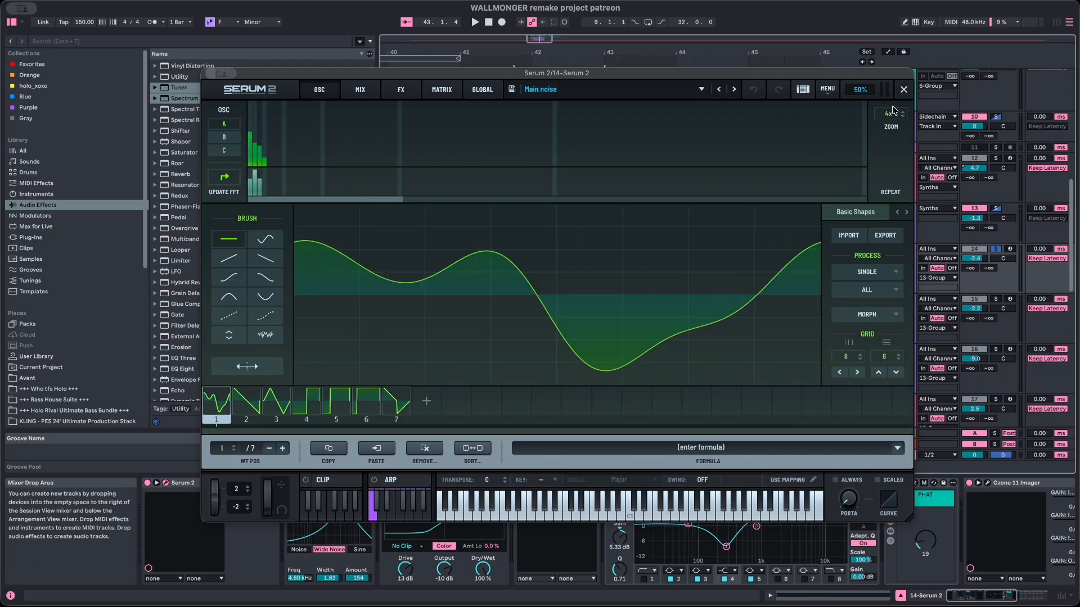
left_click(903, 89)
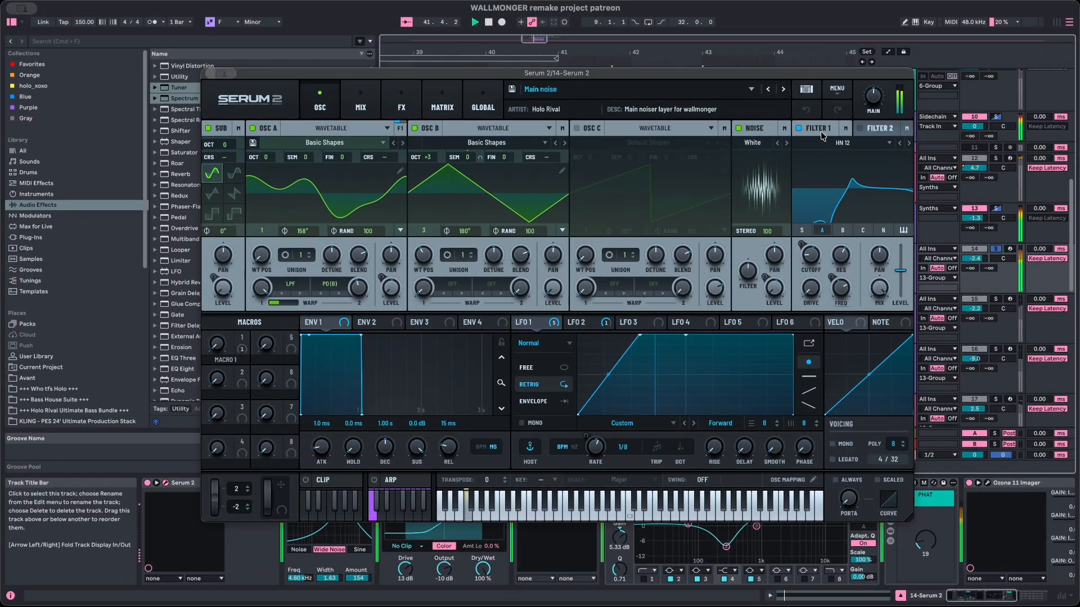
Step: Toggle oscillator B off and back on in the Main noise patch, and check its mixer and effects pages
left_click(416, 128)
left_click(416, 128)
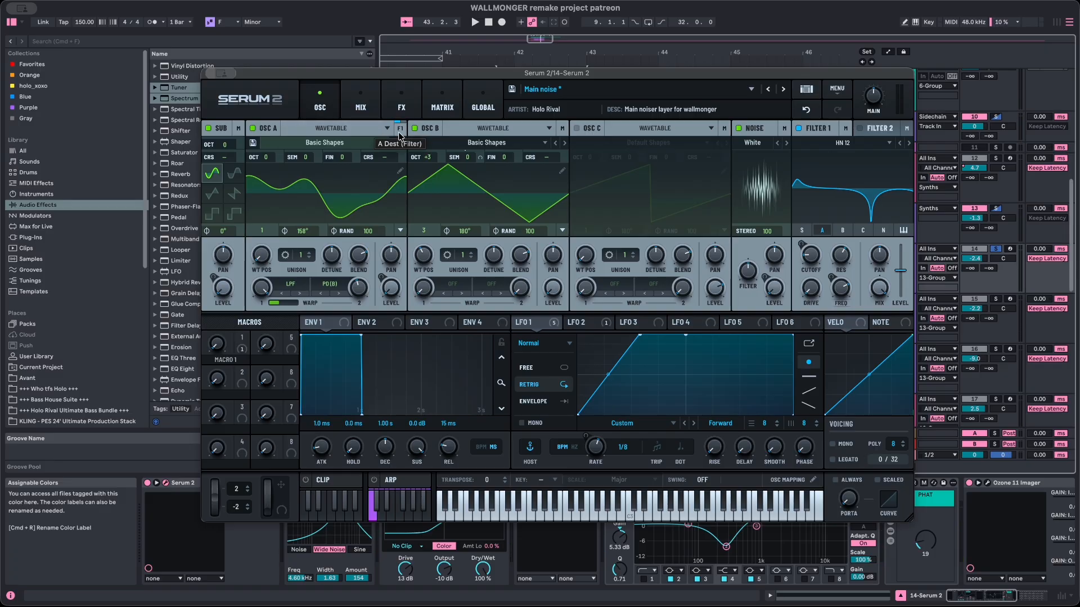
left_click(369, 106)
left_click(408, 112)
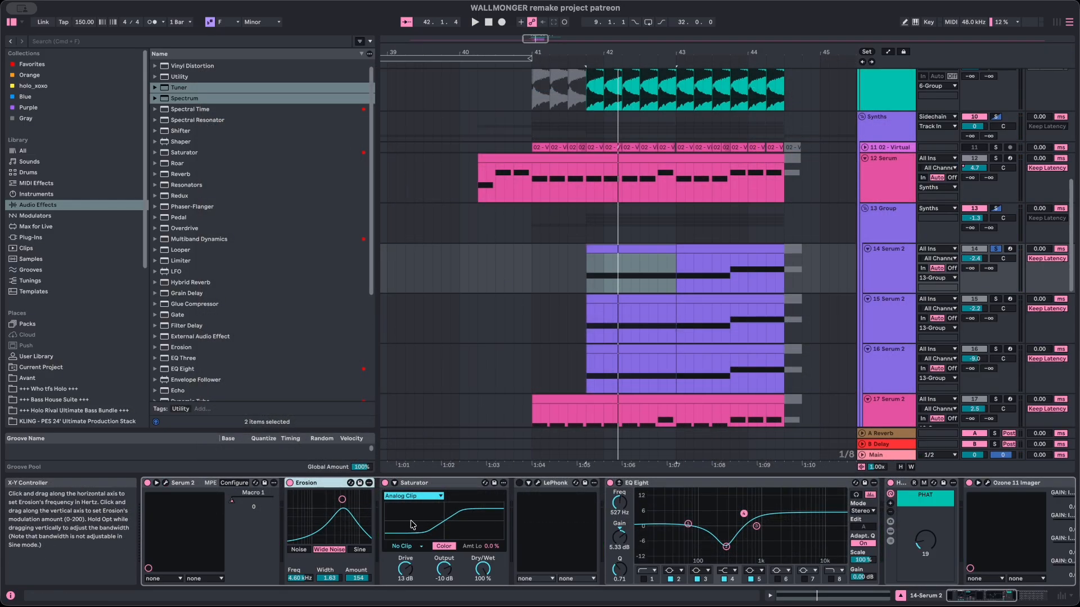
Step: Examine the Saturator, EQ Eight and PHAT rack on the 14 Serum 2 track while playing the section
left_click(425, 487)
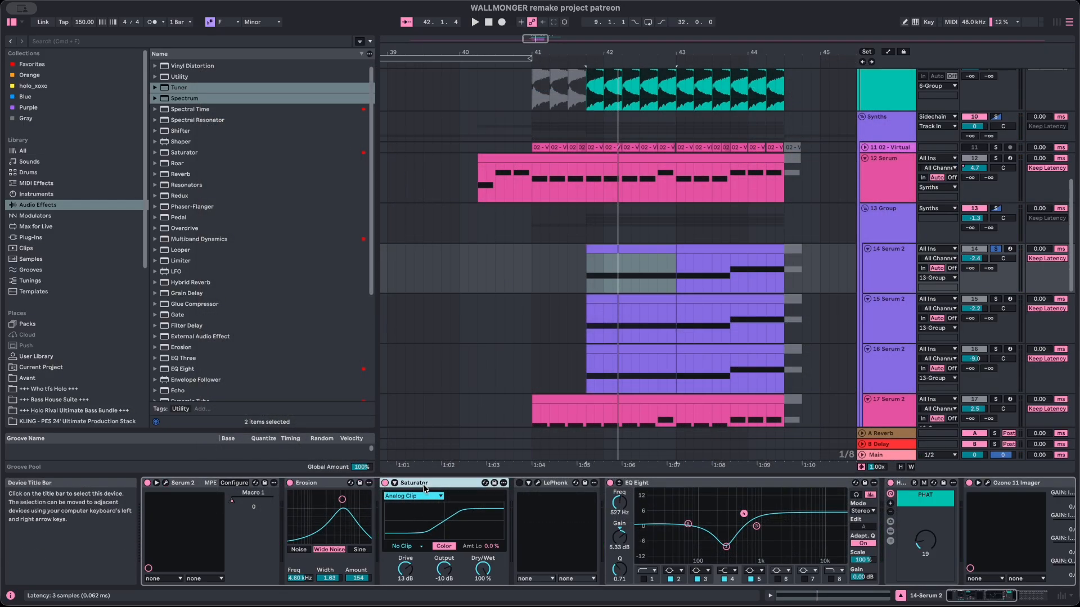
scroll(428, 495, "right", 5)
left_click(491, 555)
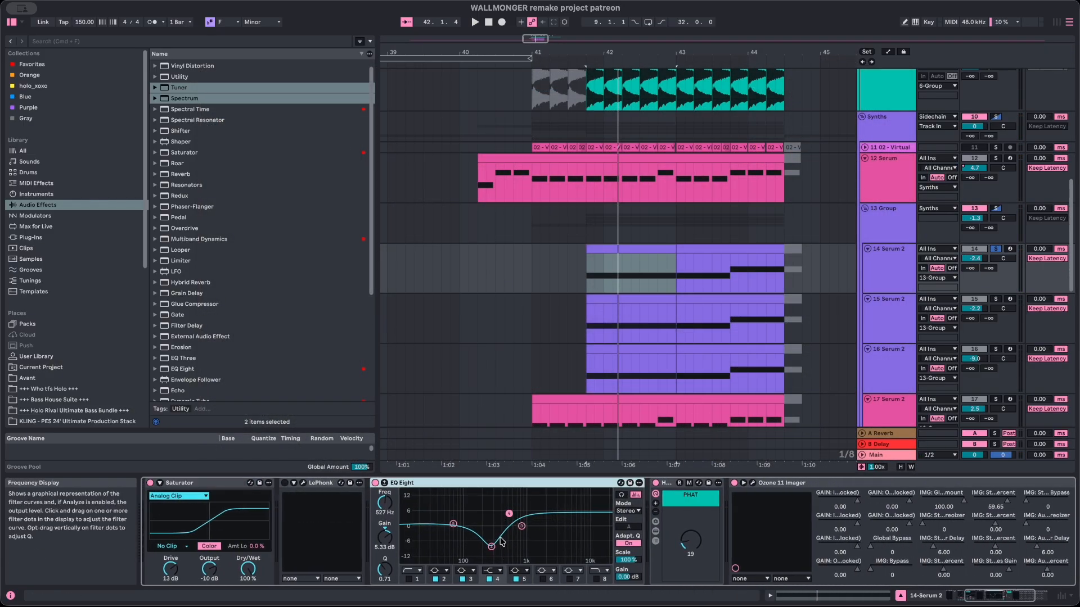
scroll(630, 545, "right", 4)
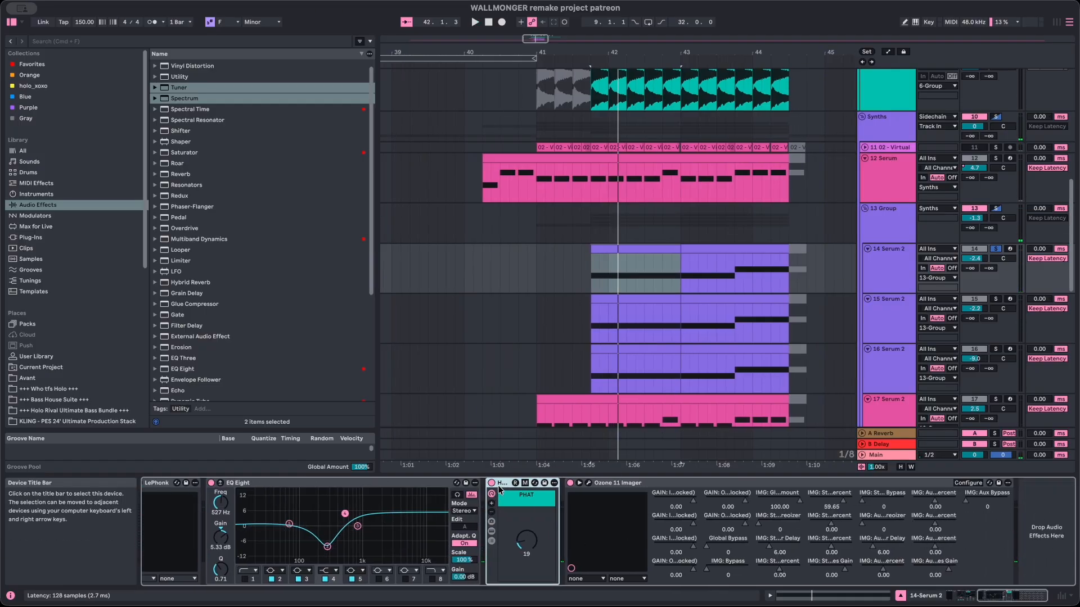
key("space")
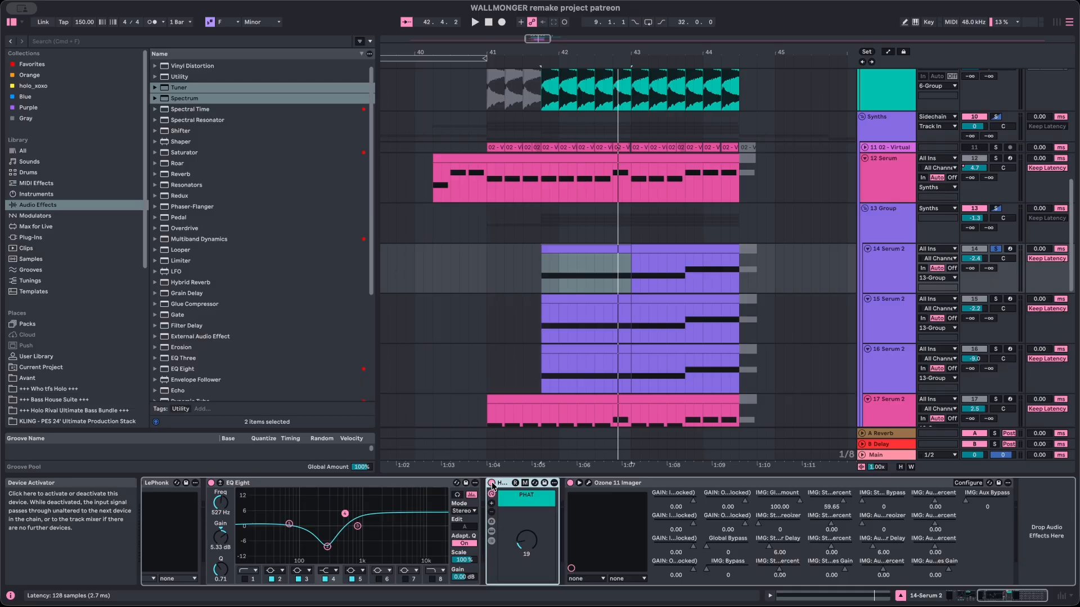
key("space")
Step: Open Ozone 11 Imager on the 14 Serum 2 track, examine its stereo widening during playback, and close it
left_click(588, 483)
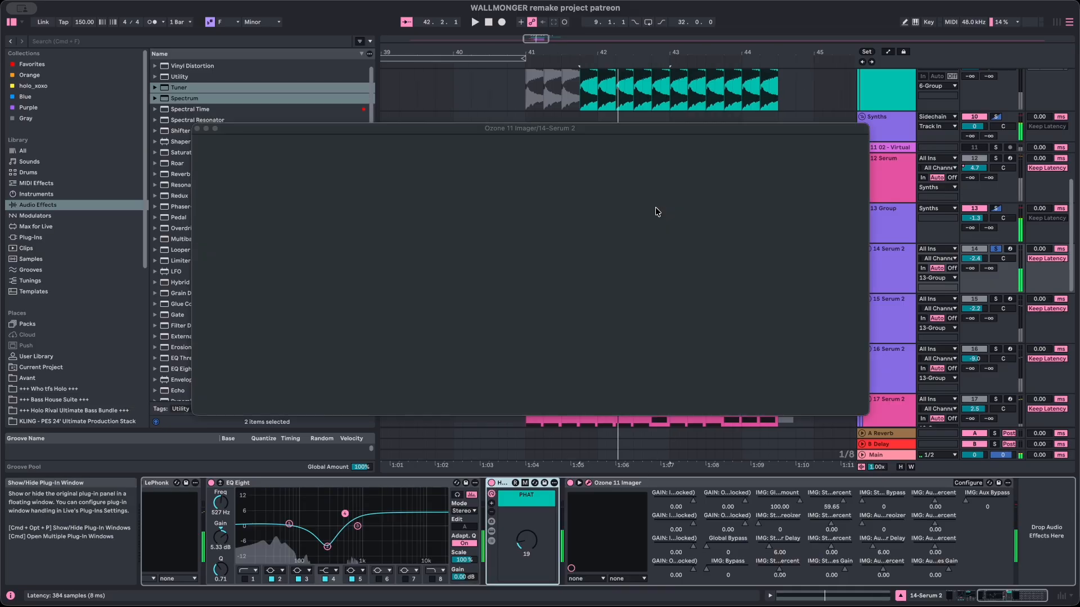
key("space")
key("space")
key("space")
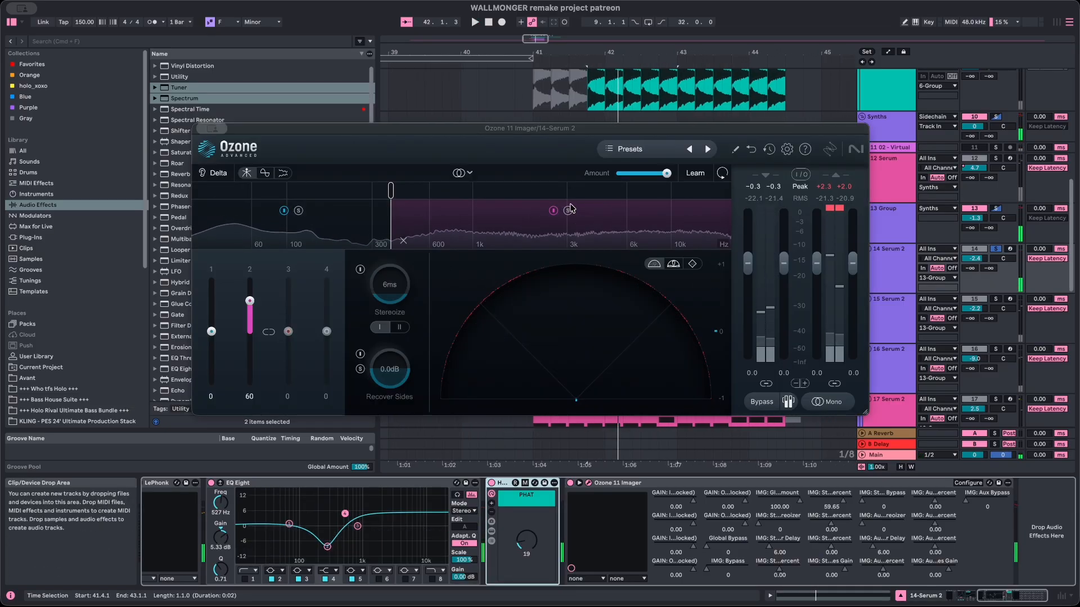
key("super+w")
Step: Solo the 15 Serum 2 track and play its clip from 41.4.1
key("Down")
scroll(787, 282, "down", 3)
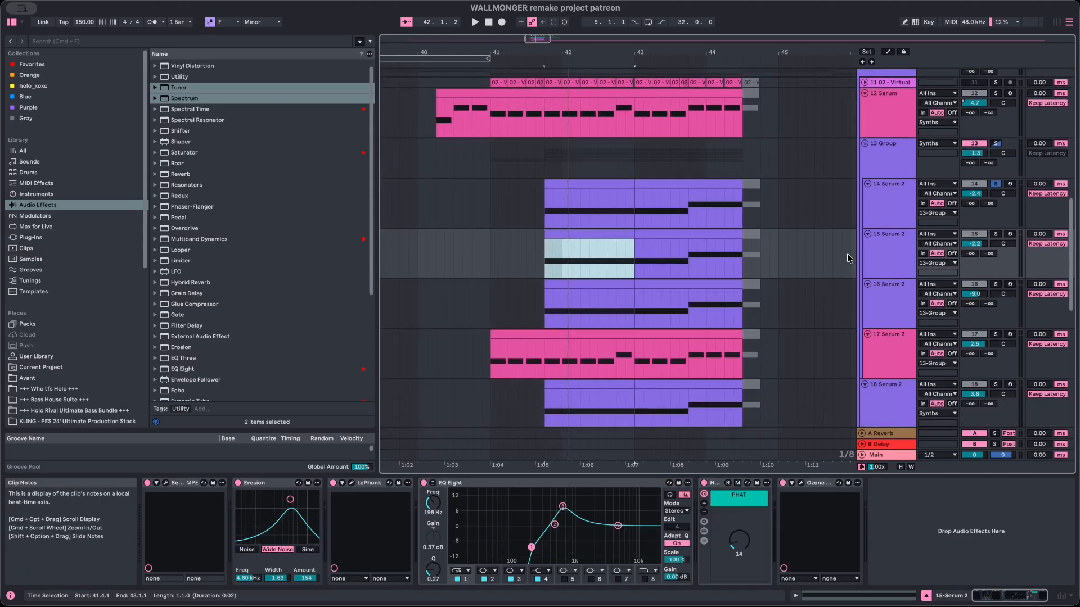
left_click(995, 234)
key("space")
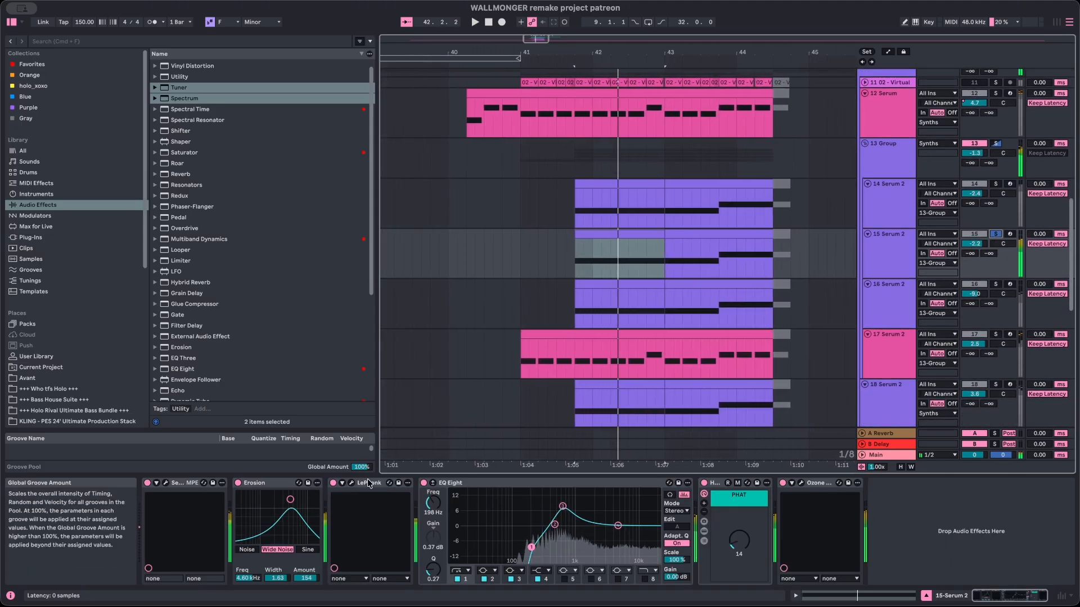
Step: Inspect the oscillator, mixer and effects pages of the saw noise layer patch on track 15, and close Serum 2
left_click(165, 483)
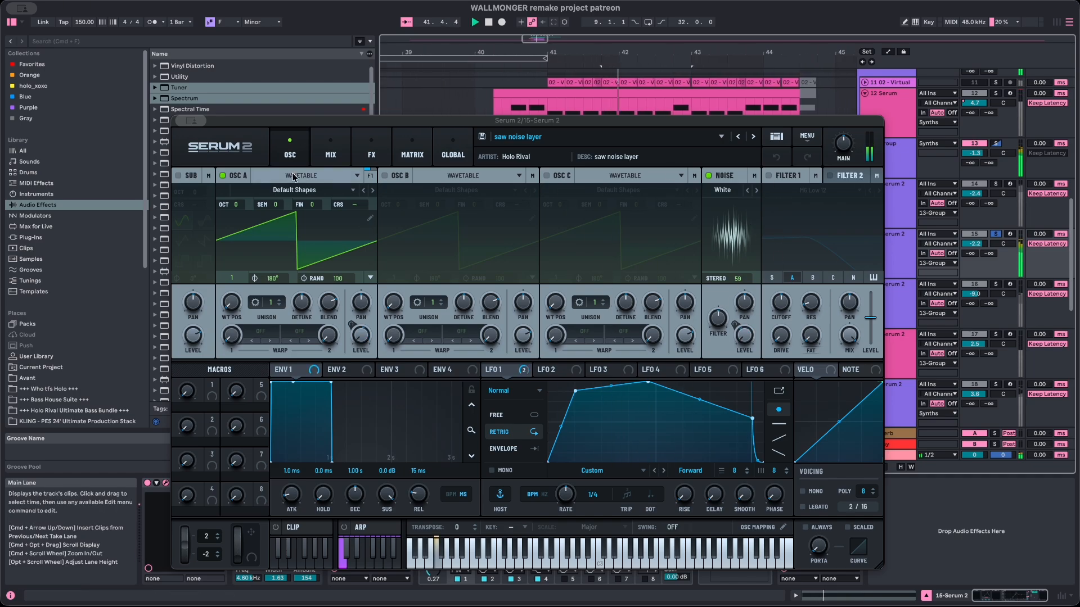
left_click(331, 149)
left_click(372, 149)
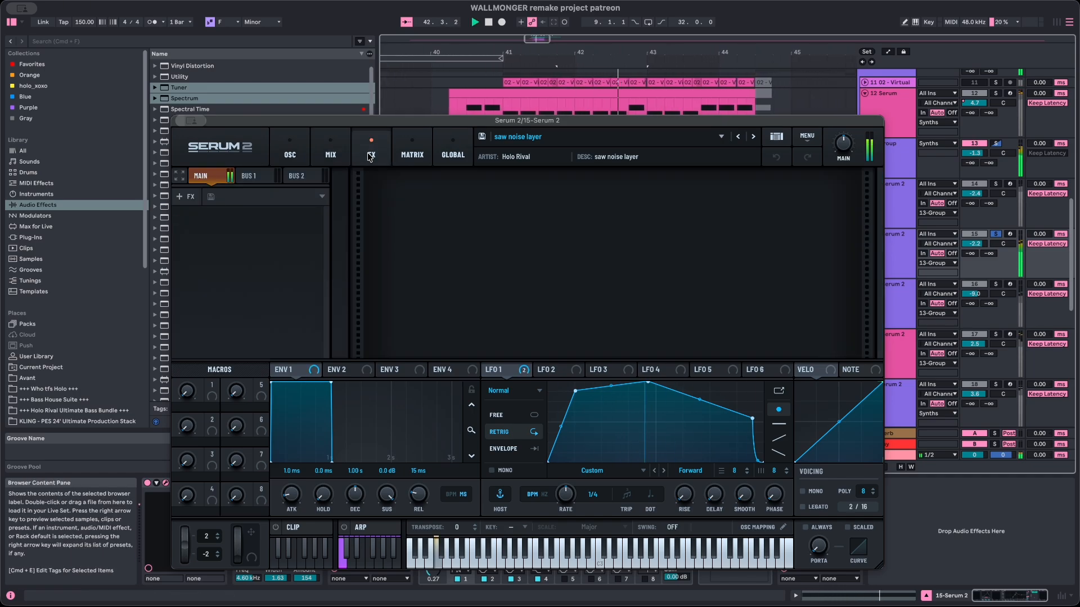
left_click(179, 121)
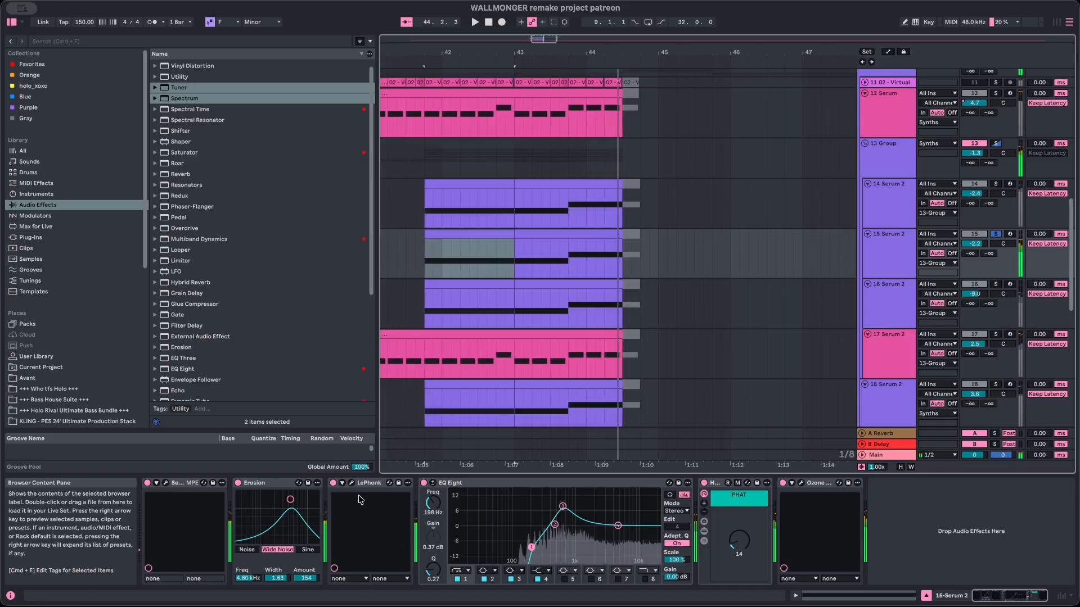
Step: Check the LePhonk distortion settings on the 15 Serum 2 track, close the plugin, and fold the PHAT rack
left_click(351, 482)
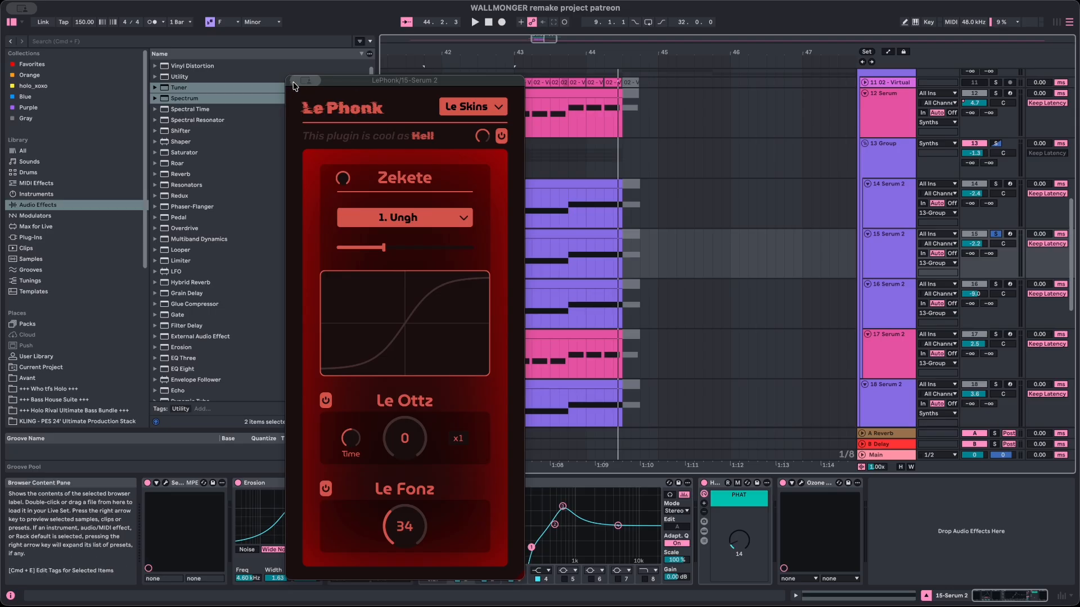
key("super+w")
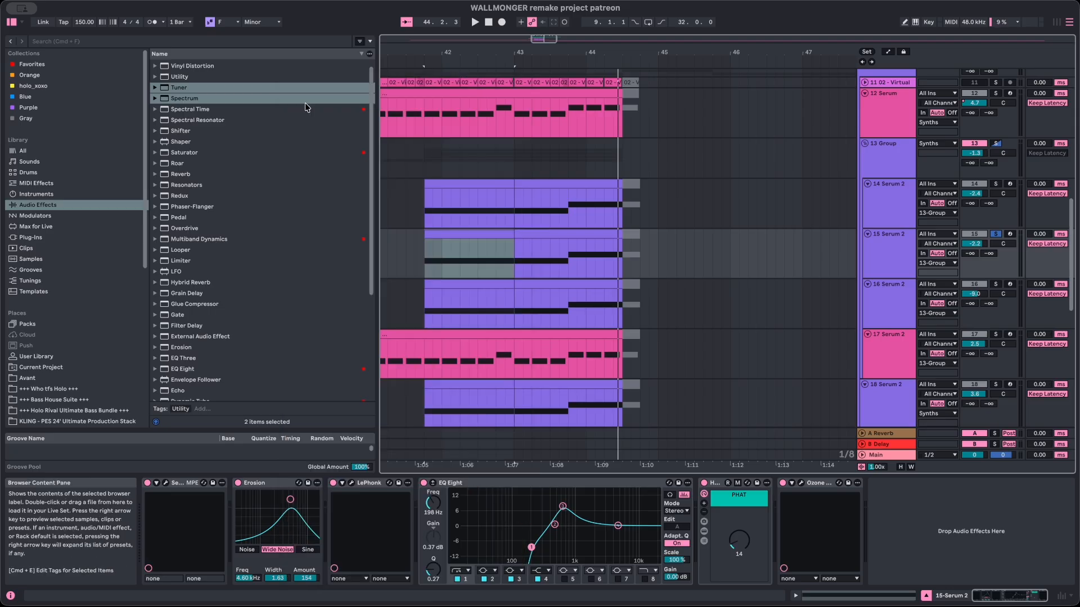
double_click(719, 485)
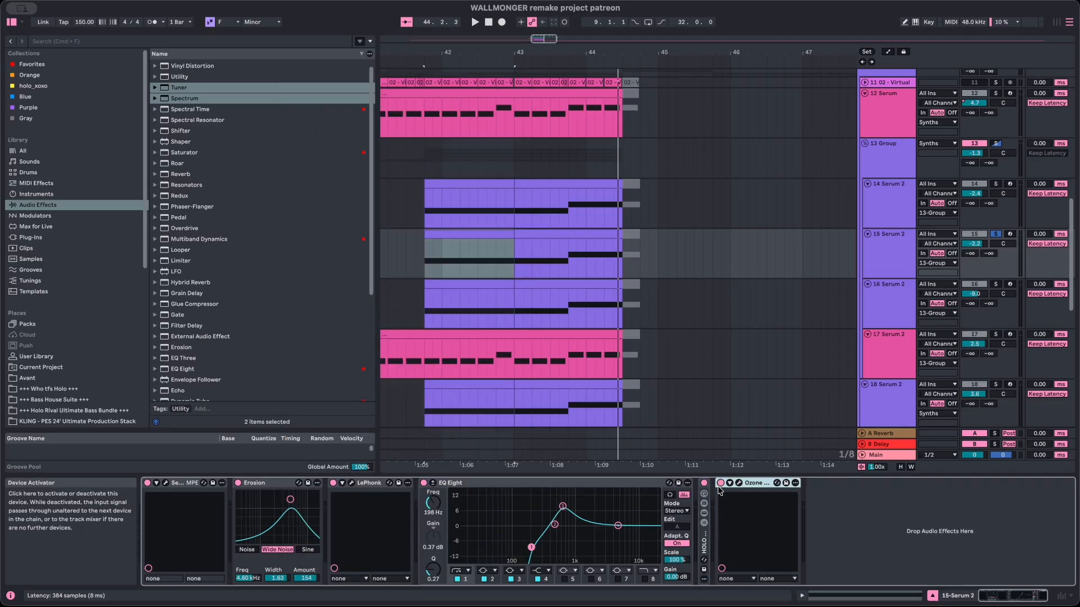
Step: Open Ozone 11 Imager on the 15 Serum 2 track, check its stereo widening during playback, and close it
left_click(739, 483)
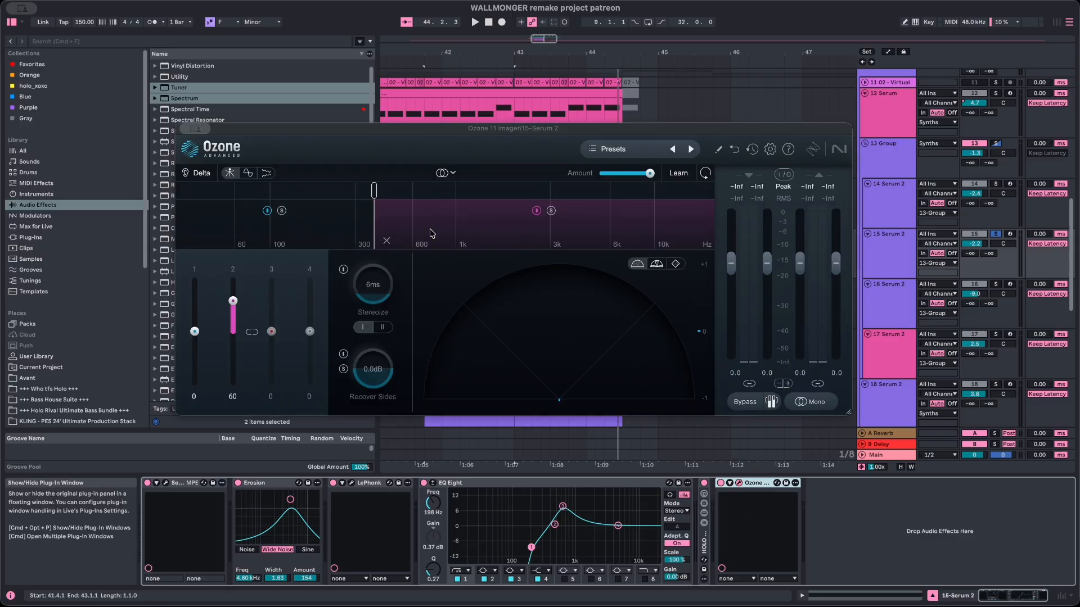
key("space")
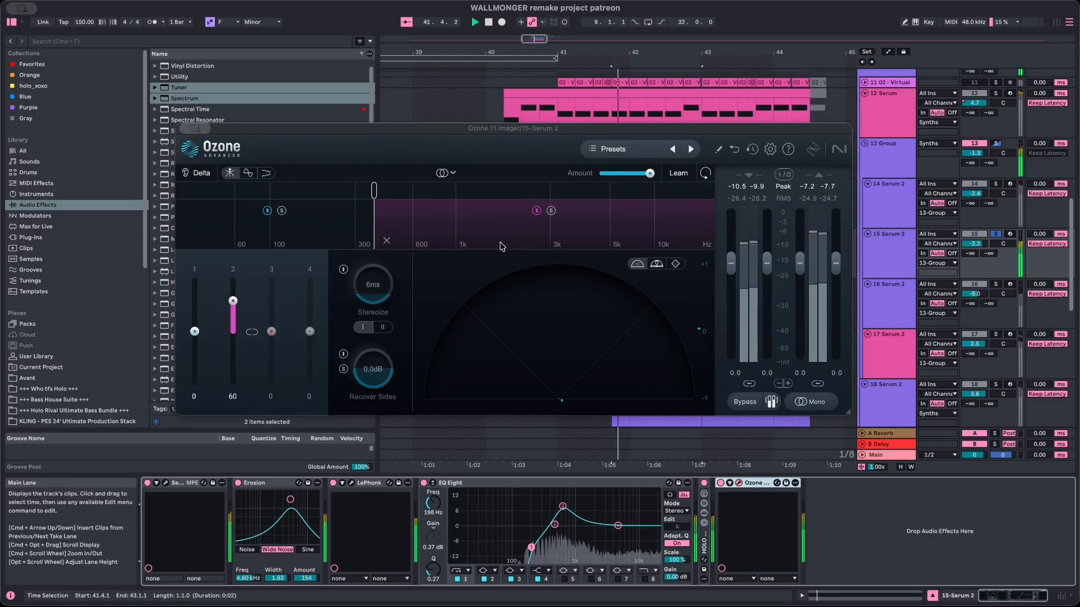
left_click(182, 128)
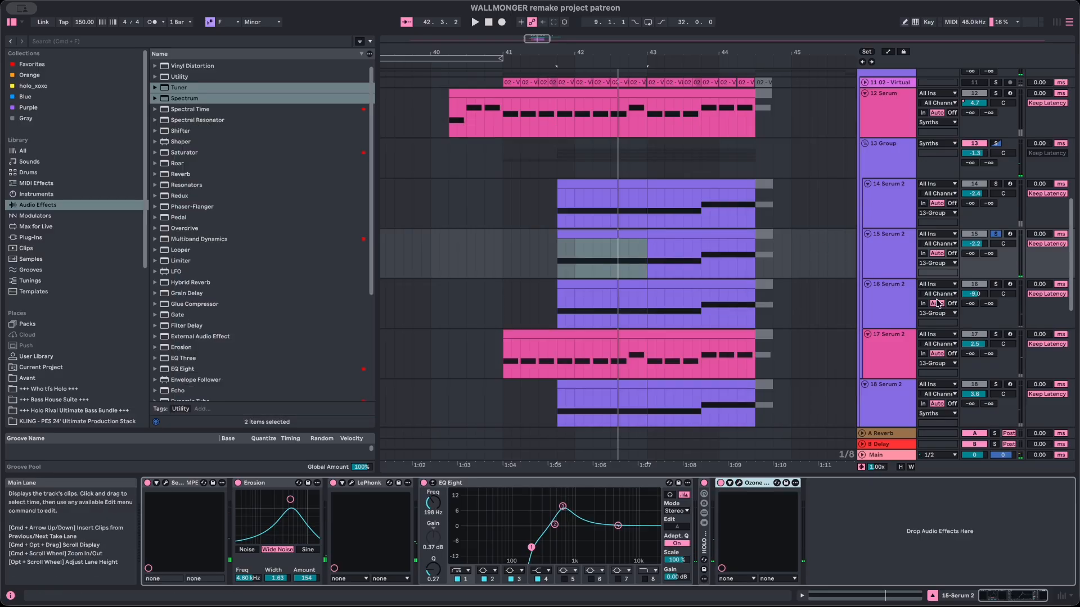
Step: Solo the 16 Serum 2 track and select the first part of its clip, starting at 41.4.1
left_click(890, 225)
left_click(888, 235)
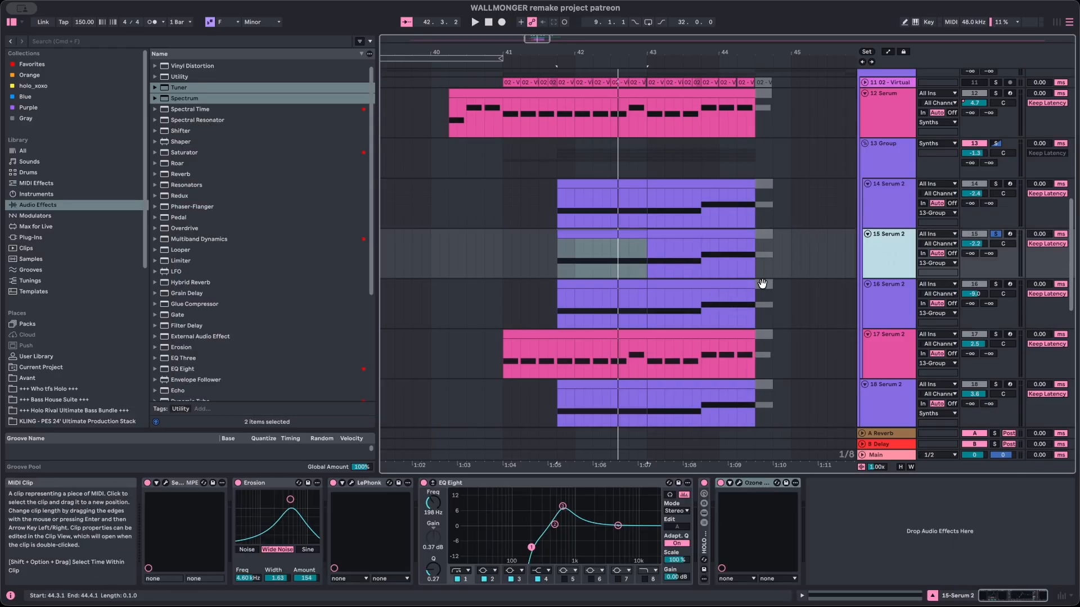
left_click(996, 284)
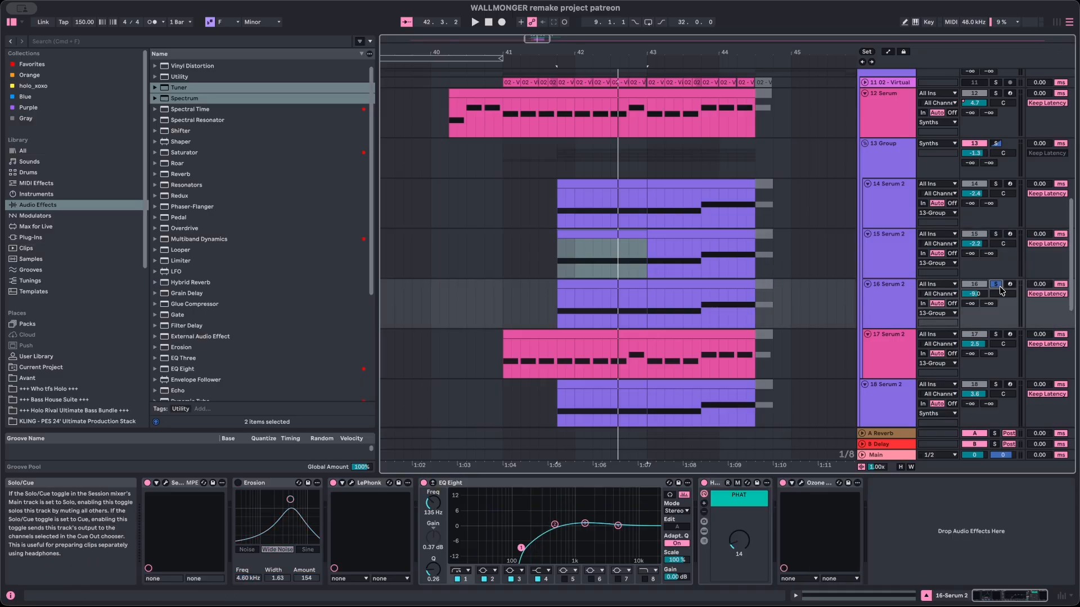
left_click(584, 285)
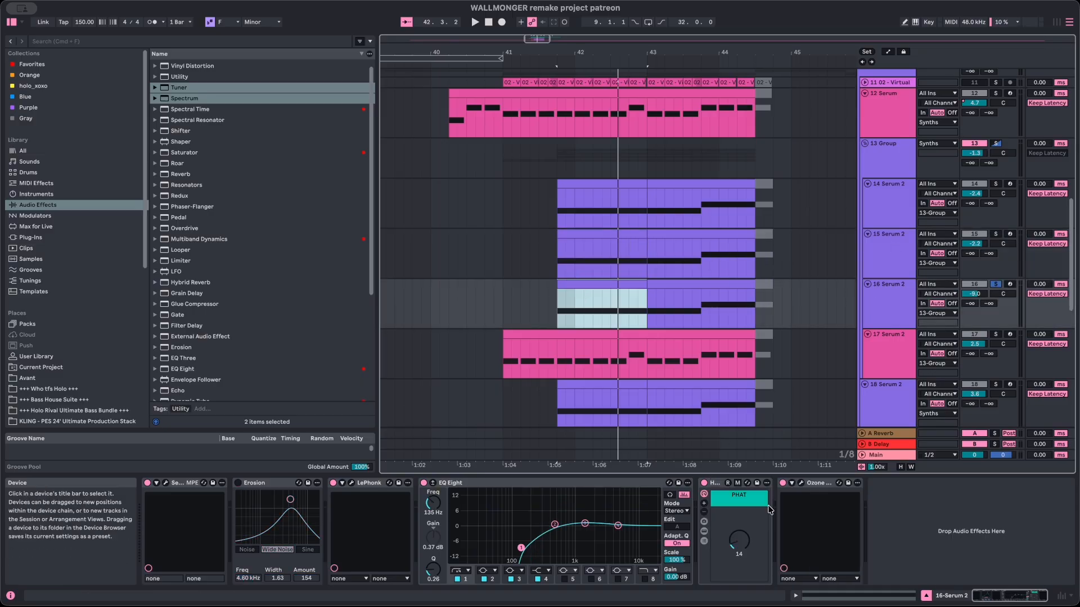
Step: Play the 16 Serum 2 layer and inspect the oscillator and effects pages of its Yaa noise patch
key("space")
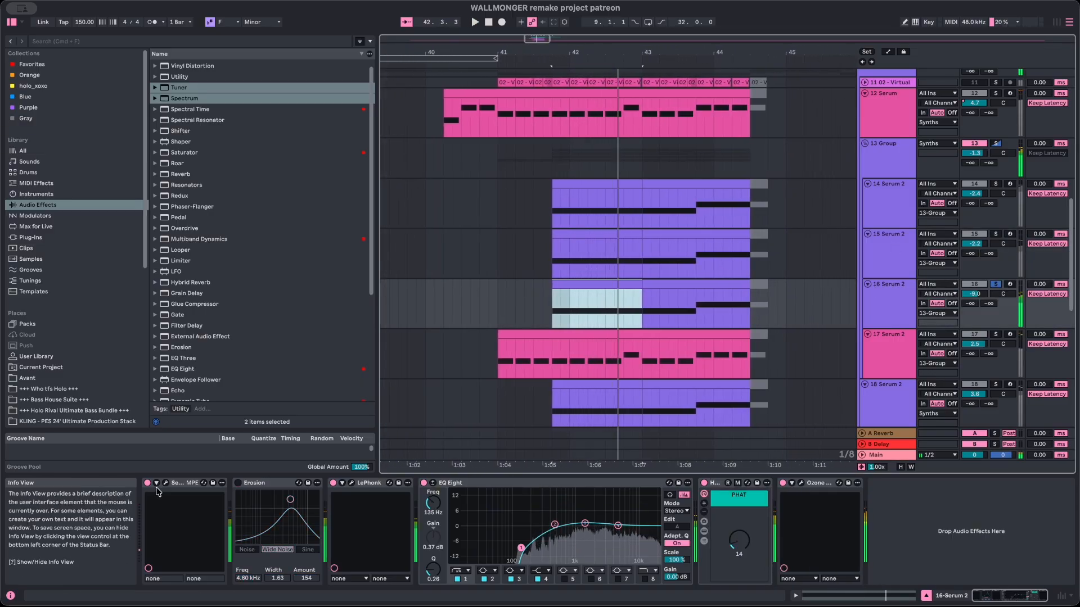
left_click(166, 482)
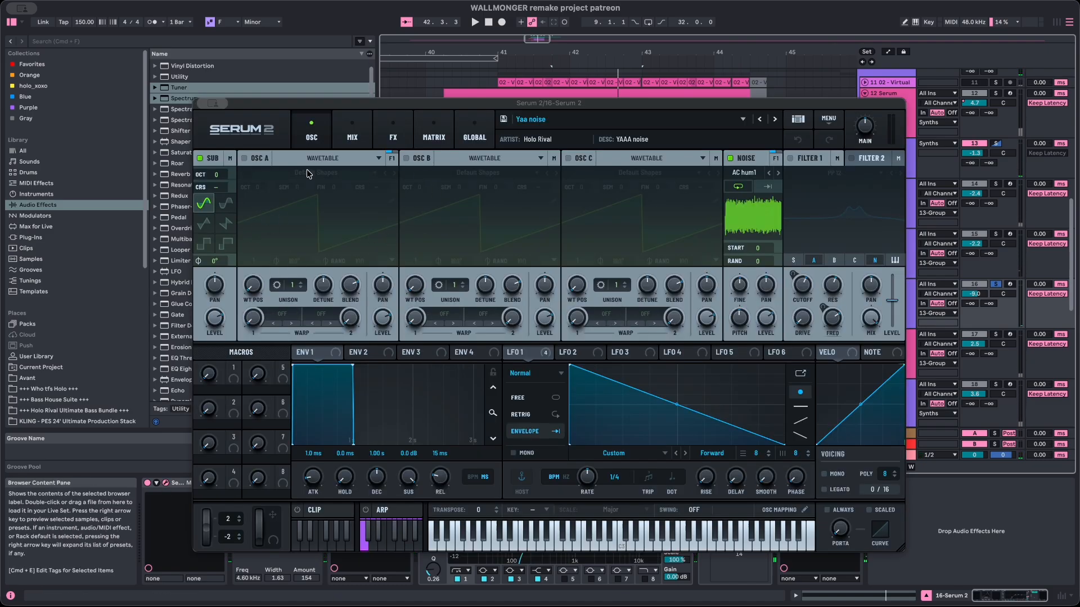
left_click(386, 132)
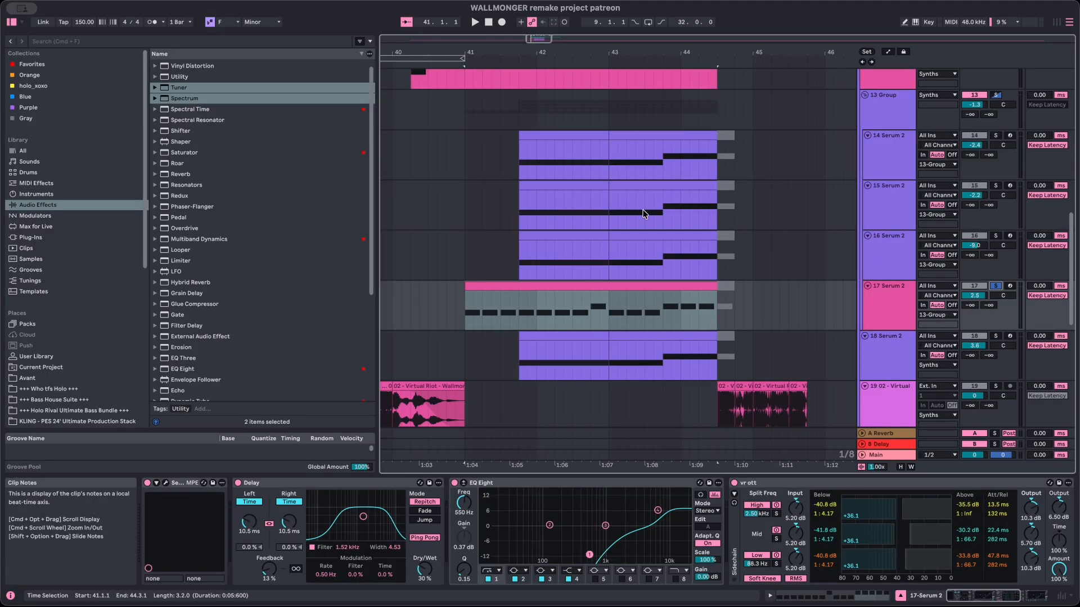
Step: Play the 17 Serum 2 clip and examine the oscillator A detune and LFO 2 of its Laser Layer patch
left_click(560, 285)
key("space")
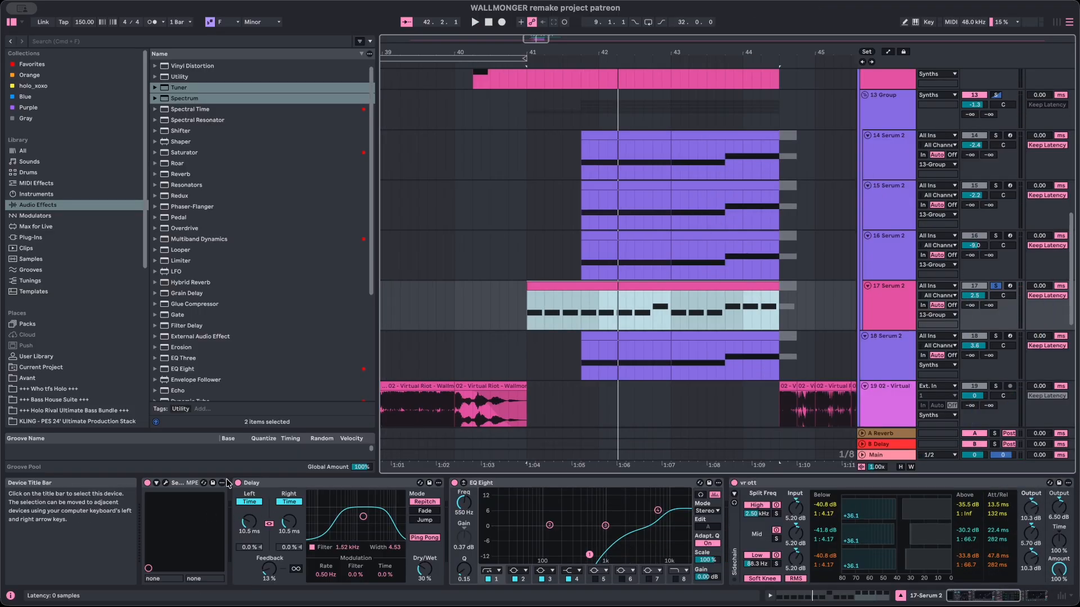
left_click(166, 483)
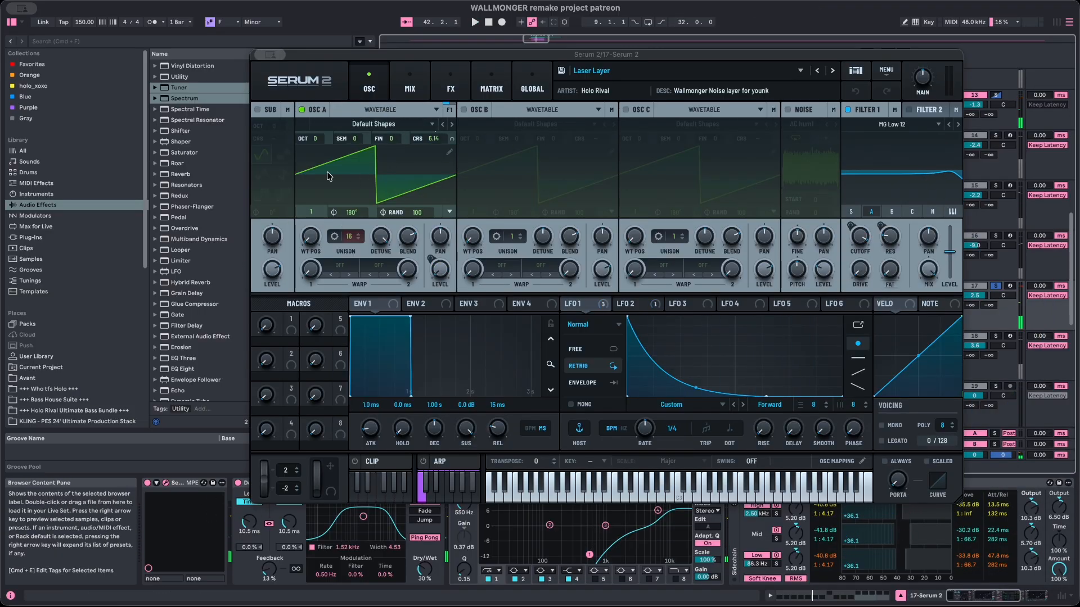
left_click_drag(381, 237, 449, 46)
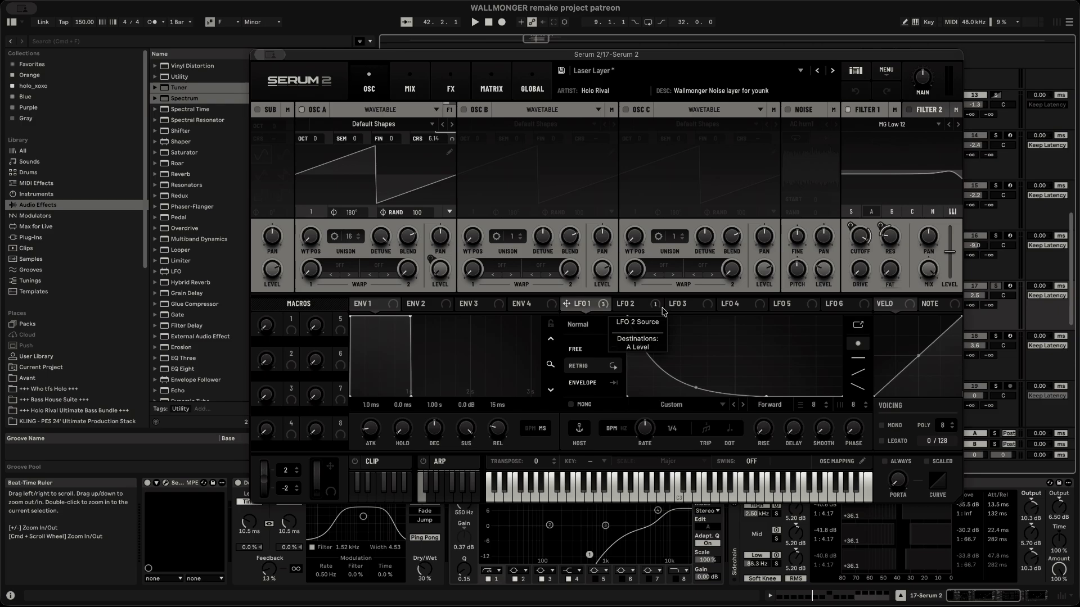
left_click(659, 308)
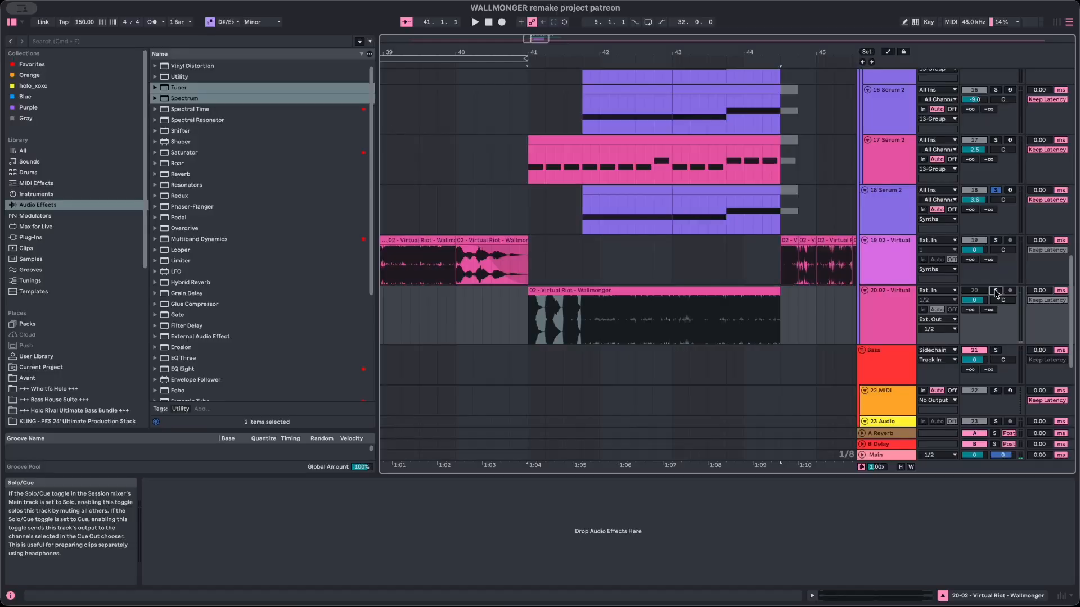
Step: Solo the 20 02 - Virtual Riot reference track and play its Wallmonger clip from 41.1.1
left_click(995, 291)
left_click(555, 290)
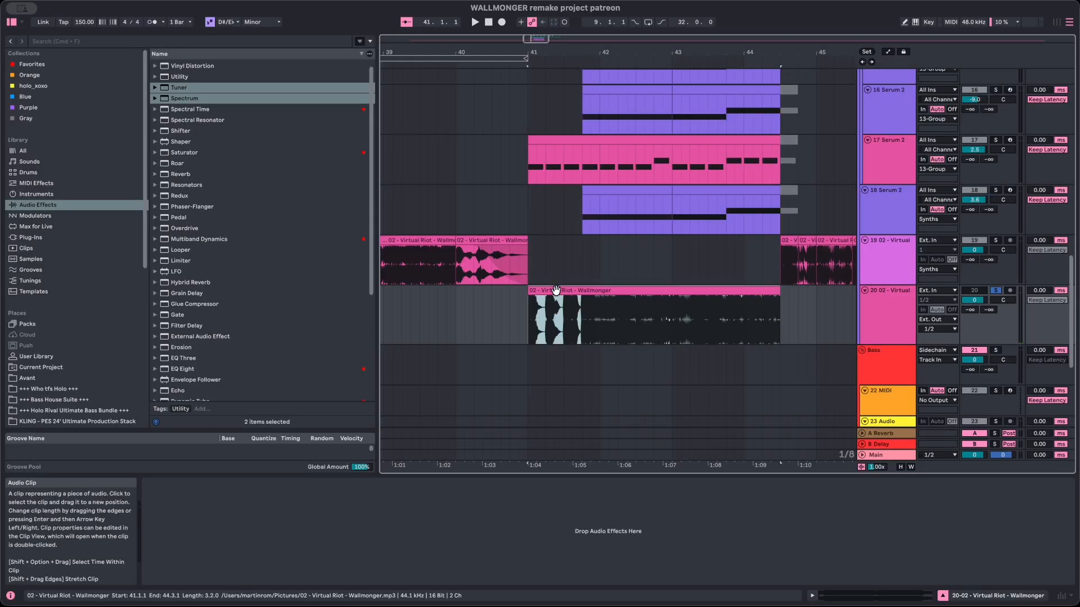
key("space")
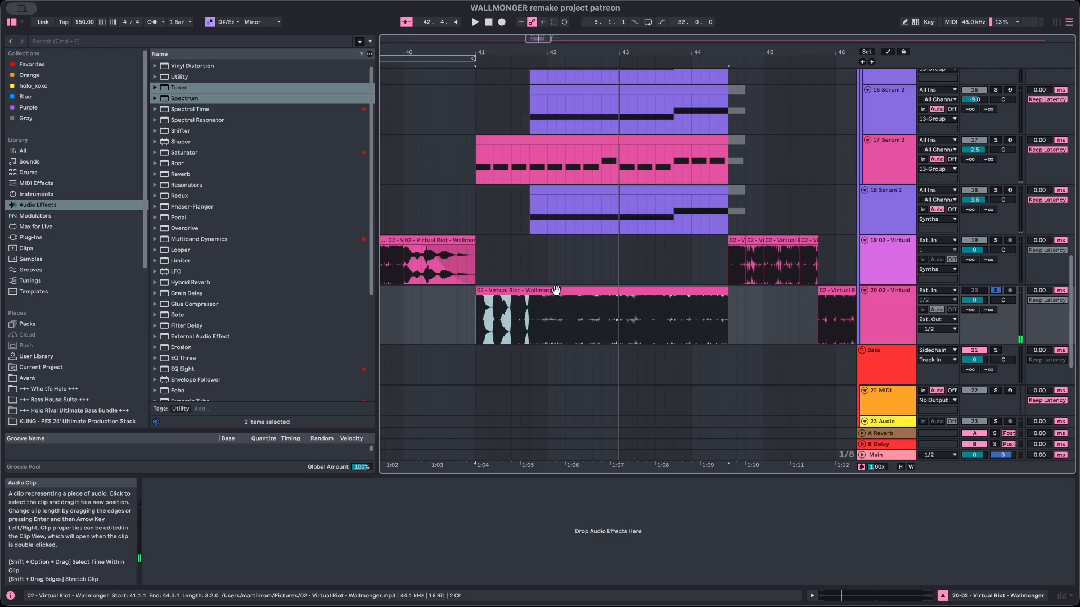
Step: Solo the 18 Serum 2 track and listen to its clip from 41.4.1
left_click(539, 205)
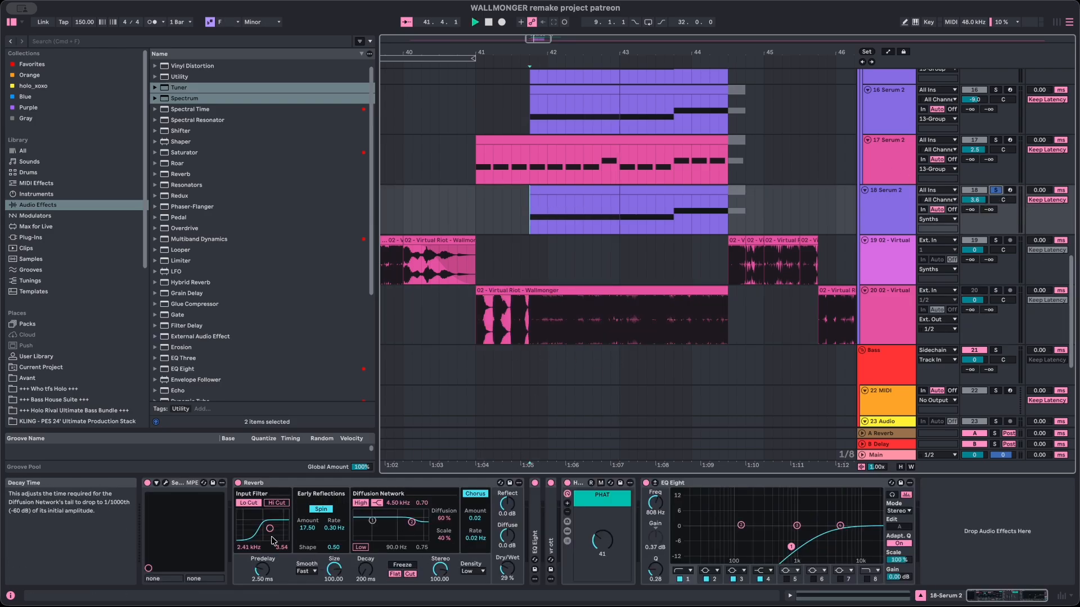
key("space")
key("space")
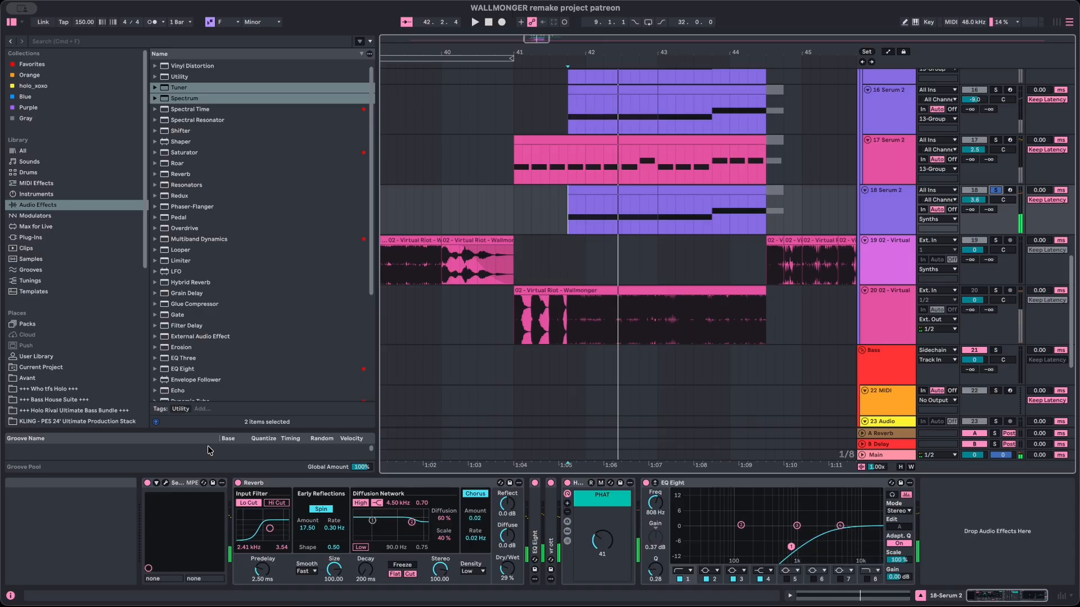
key("space")
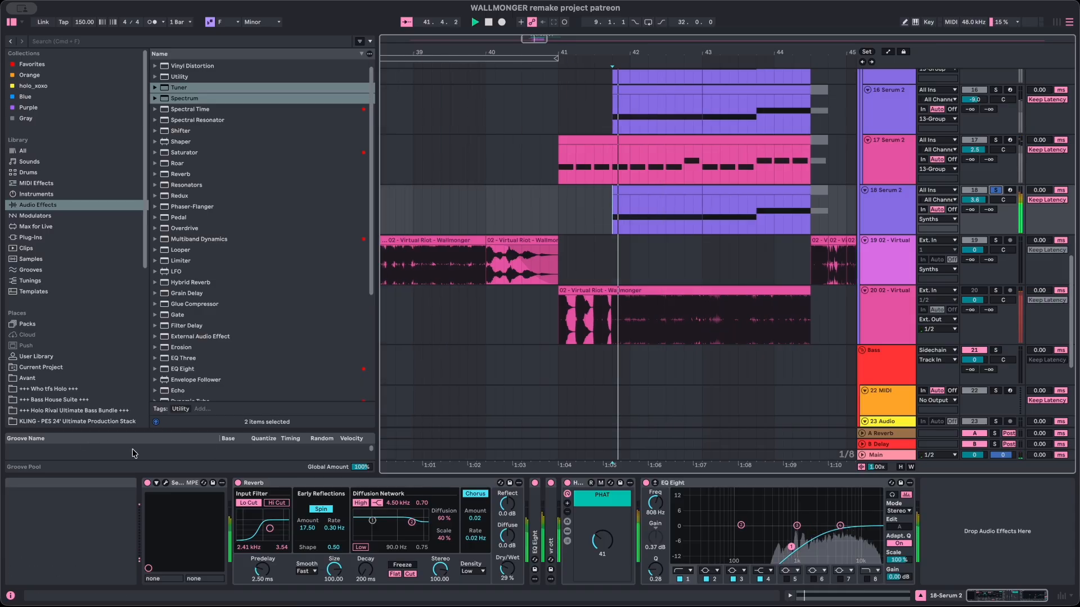
key("space")
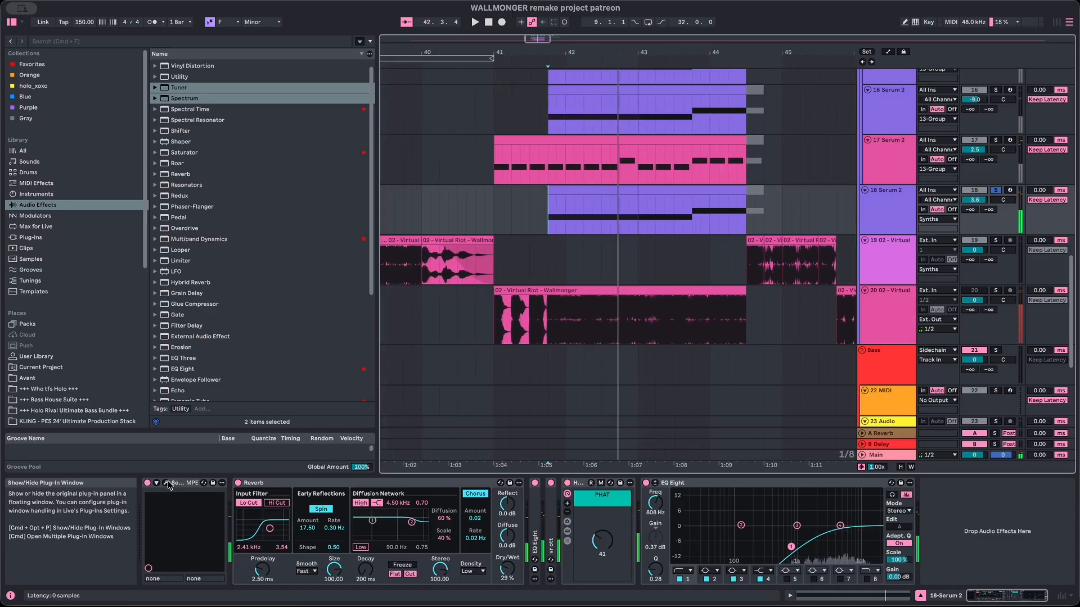
Step: Open the Hype Layer patch in Serum 2 on track 18 and examine oscillator A, LFO 2 and LFO 3 during playback
left_click(169, 483)
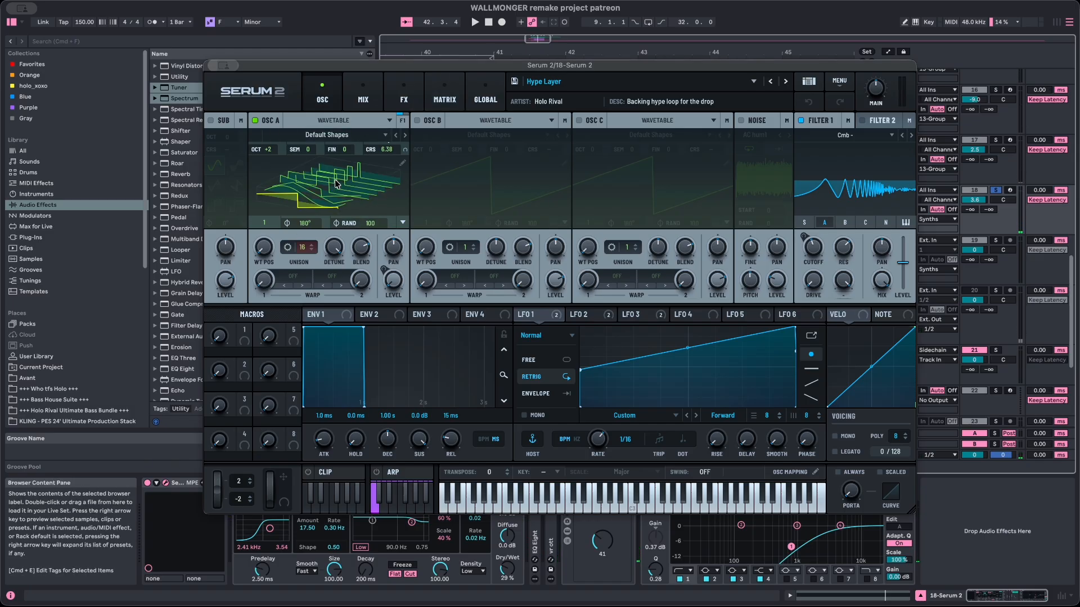
key("space")
left_click_drag(331, 244, 323, 288)
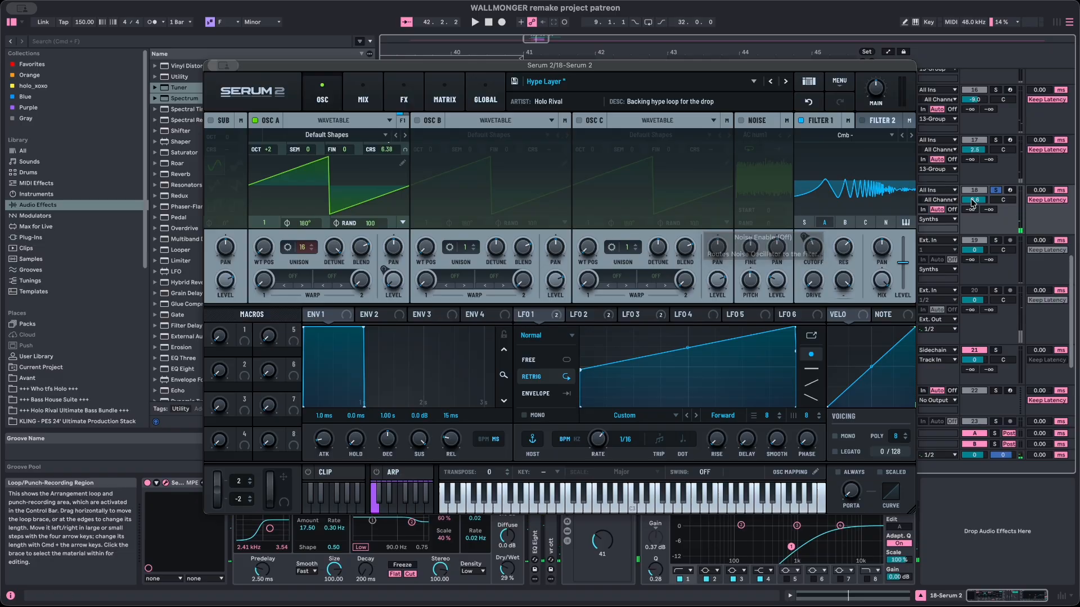
left_click(587, 315)
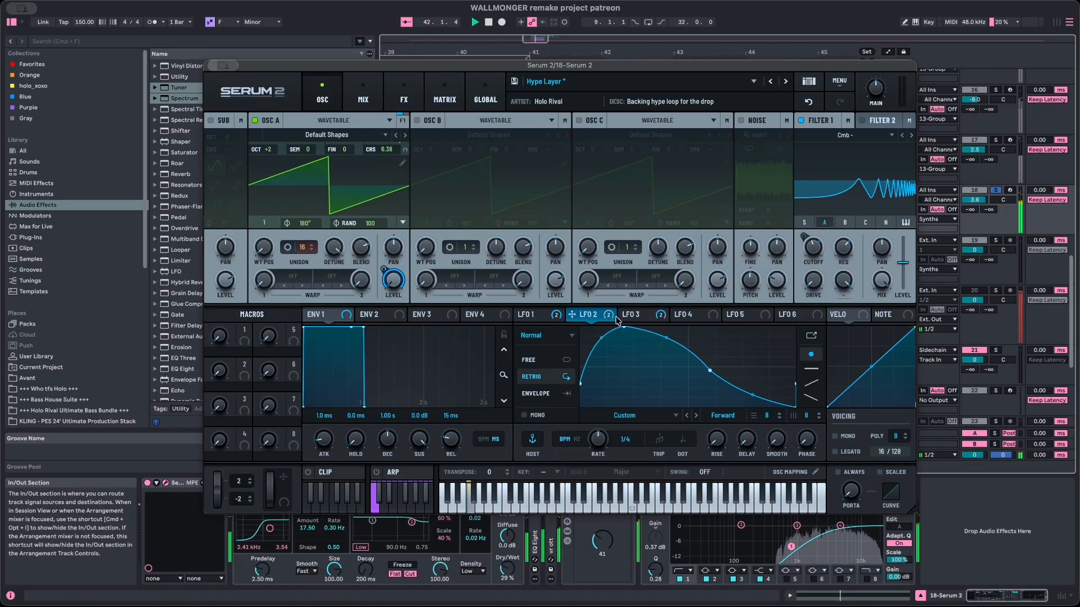
left_click(658, 319)
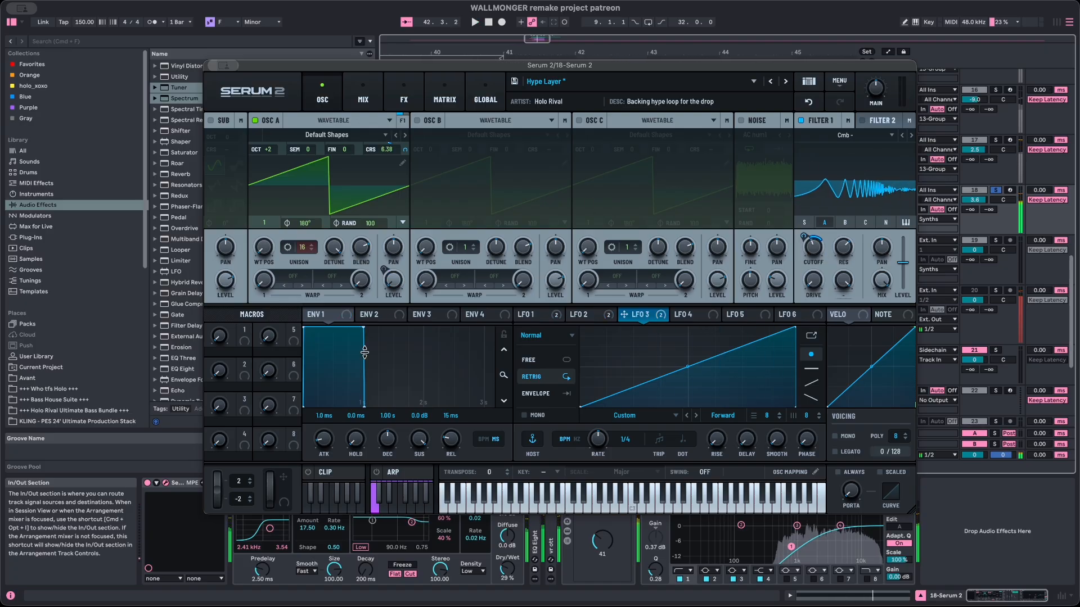
Step: Audition the Allpasses filter on the Hype Layer patch's effects page by switching it off and on, and close Serum 2
left_click(409, 91)
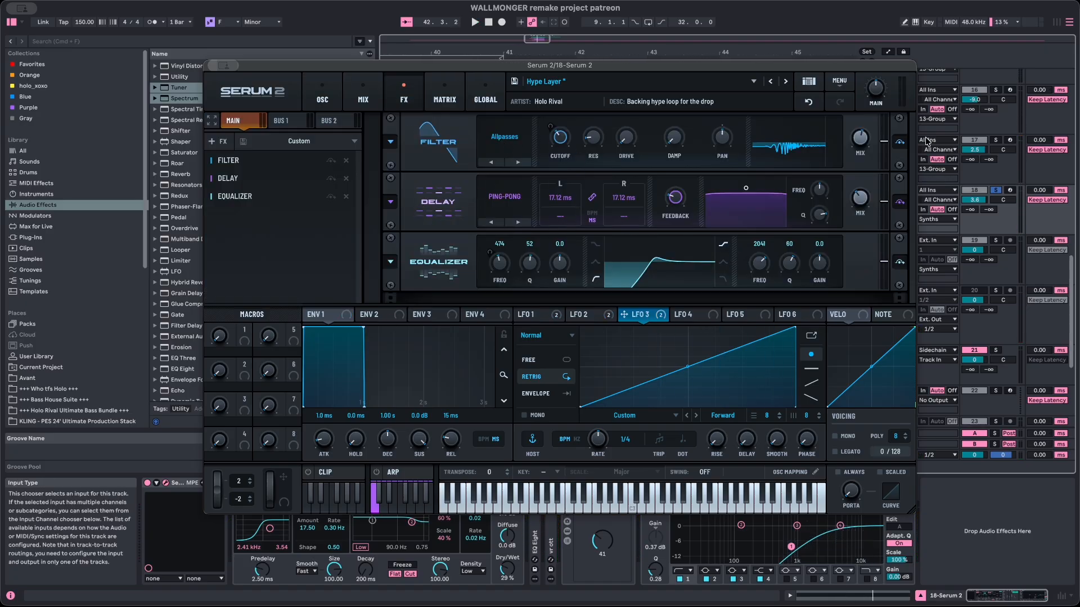
left_click(900, 142)
key("space")
left_click(900, 142)
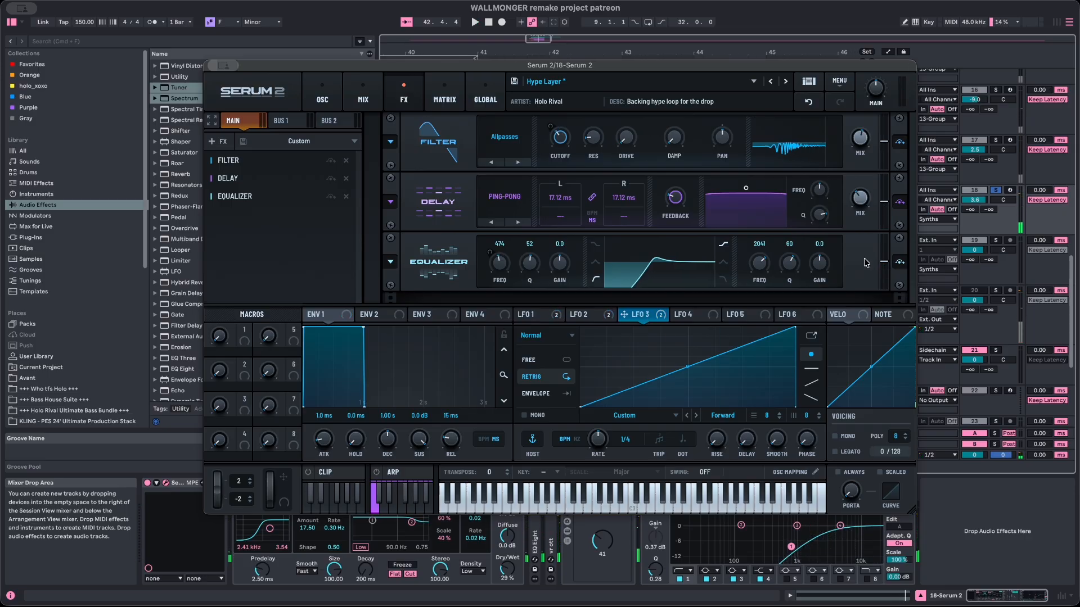
key("space")
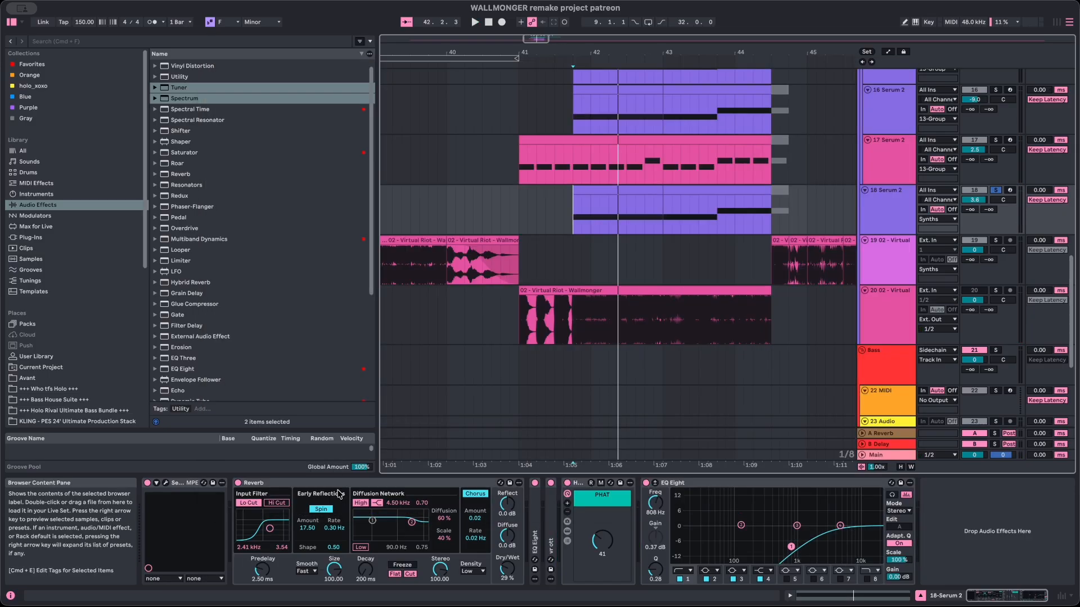
Step: Examine the Reverb on the 18 Serum 2 track, unfold the first EQ Eight and vr ott to check them, and fold vr ott
left_click(340, 493)
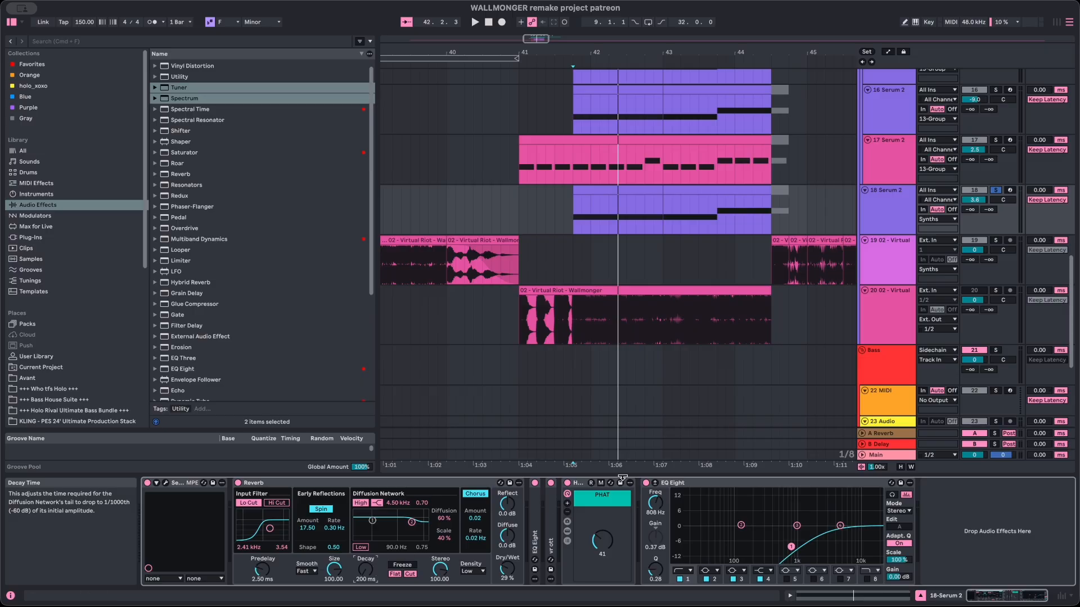
double_click(537, 538)
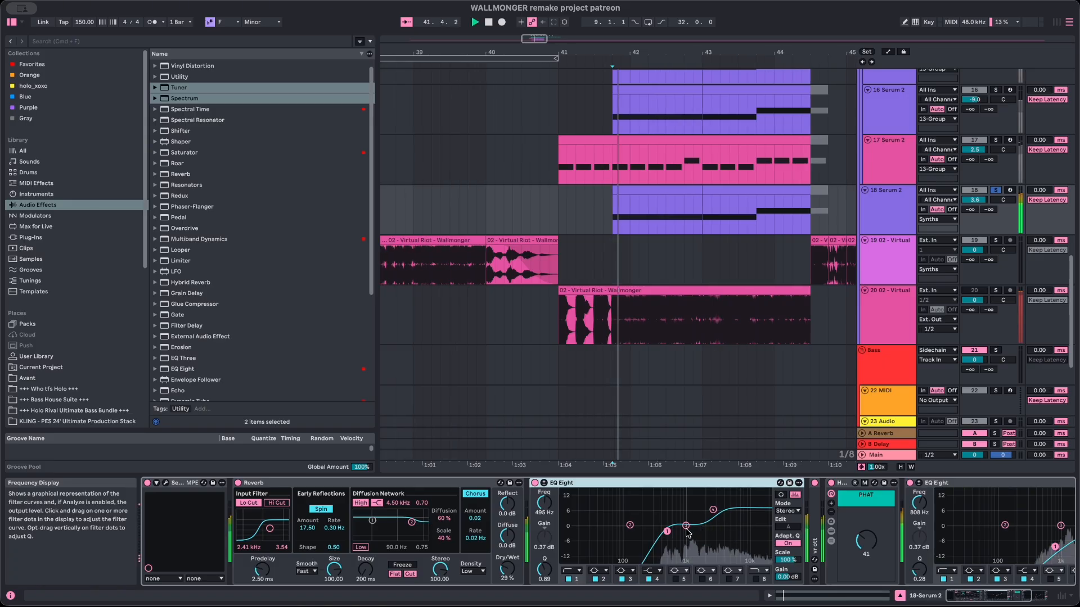
double_click(815, 545)
scroll(741, 539, "right", 10)
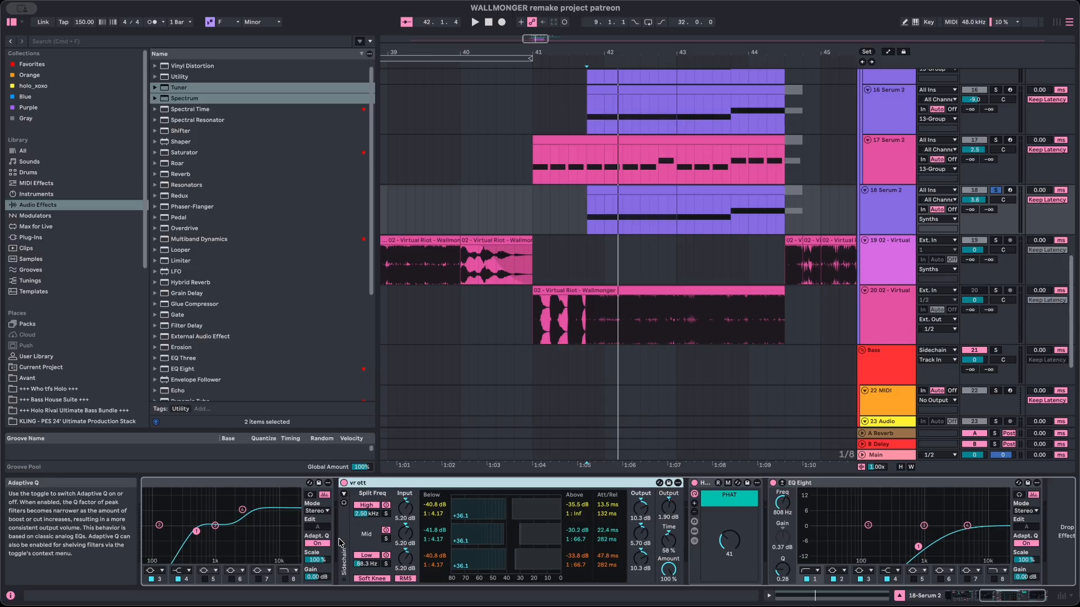
double_click(400, 485)
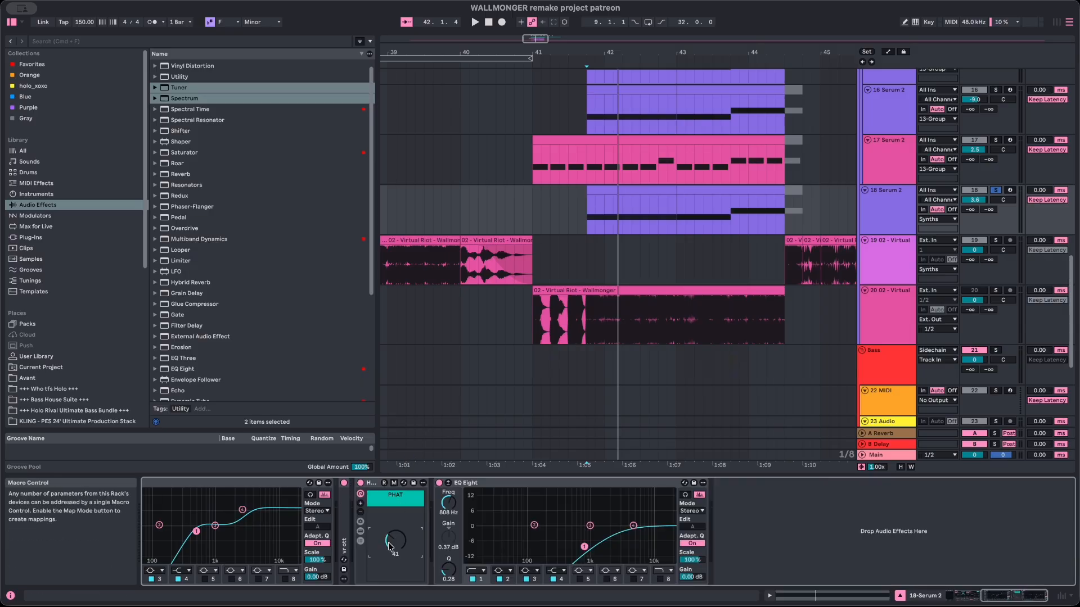
Step: Set the PHAT macro on the 18 Serum 2 track to 40 and check the last EQ Eight during playback
scroll(692, 353, "left", 2)
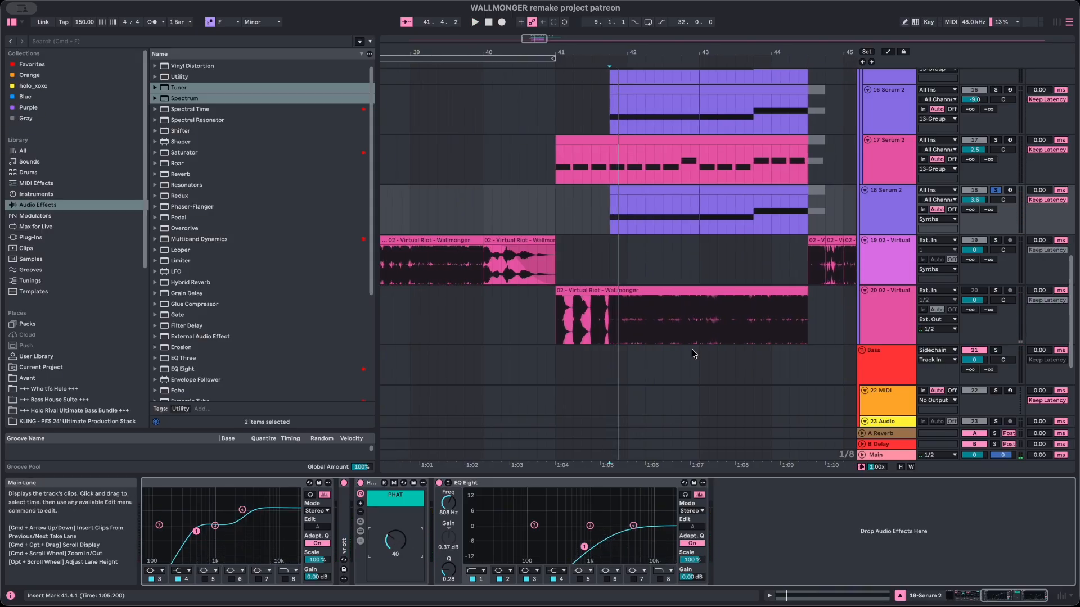
key("space")
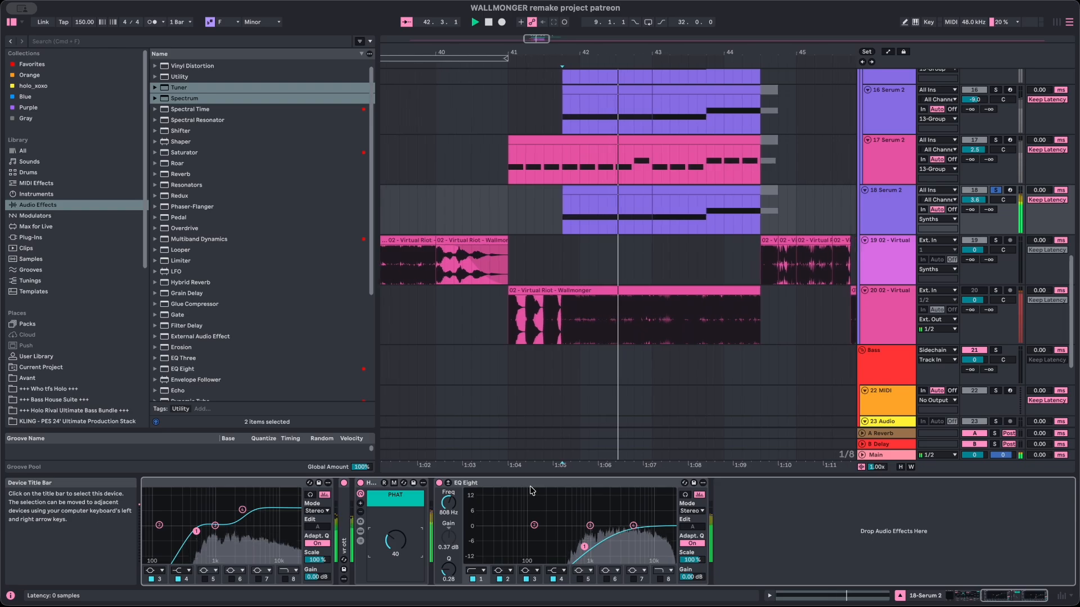
left_click(530, 486)
key("space")
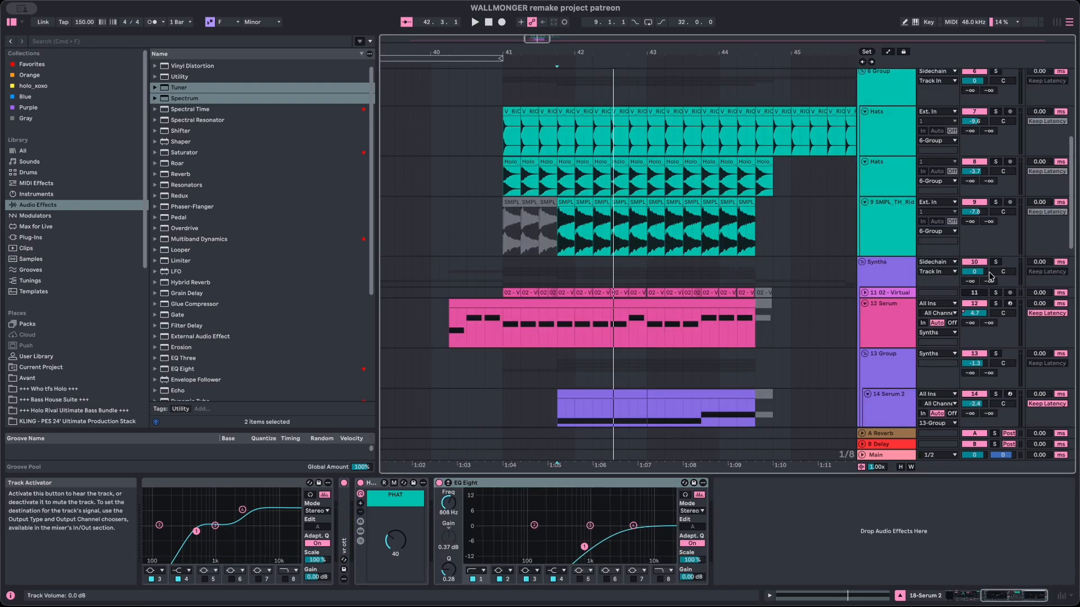
Step: Solo the 12 Serum track in the Synths group and play its clip from 40.2.1
left_click(995, 262)
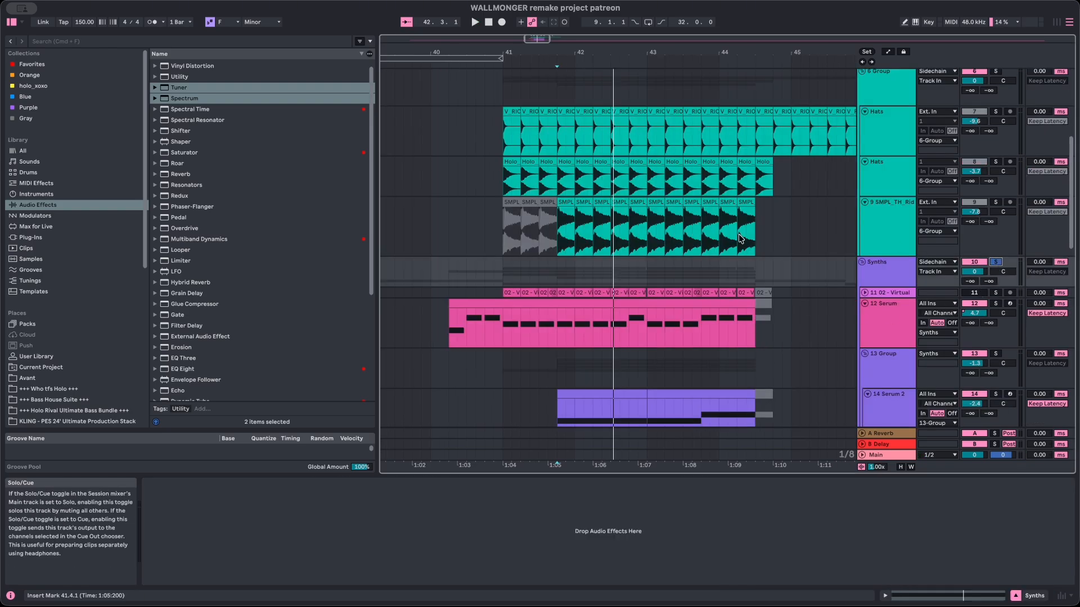
left_click(996, 304)
left_click(491, 335)
key("space")
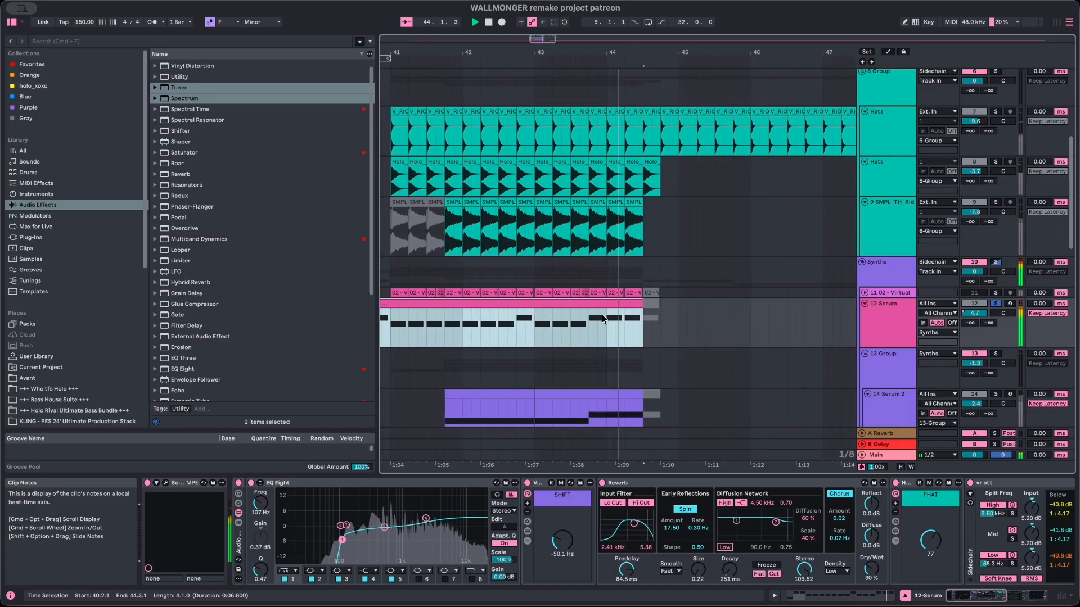
Step: Fold the EQ Eight, Reverb and vr ott devices on the 12 Serum track to compact its effect chain
scroll(603, 329, "down", 2)
scroll(603, 329, "left", 5)
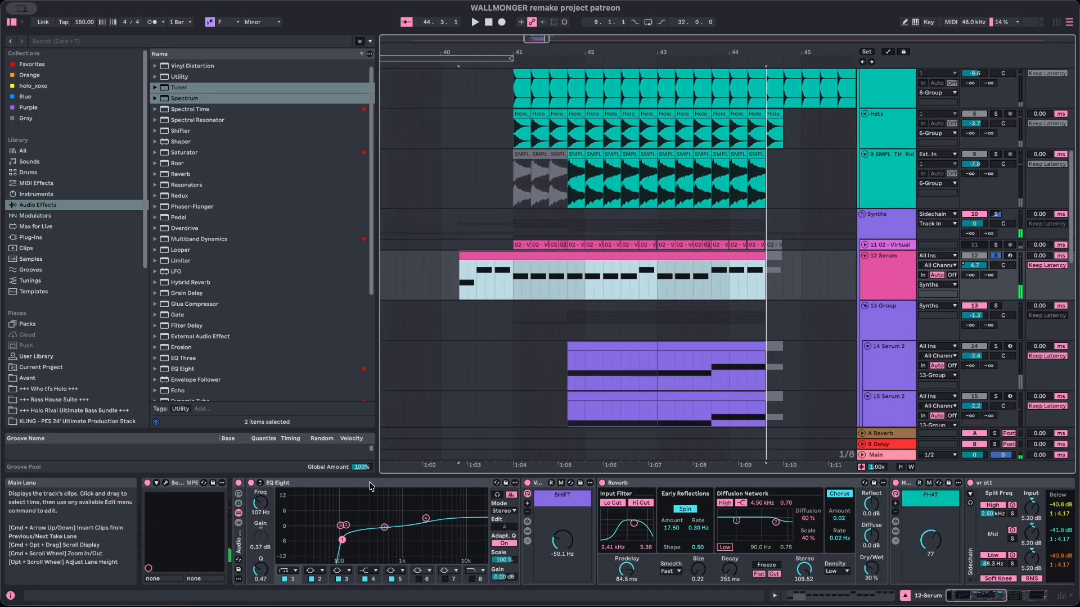
double_click(345, 484)
double_click(388, 483)
double_click(479, 483)
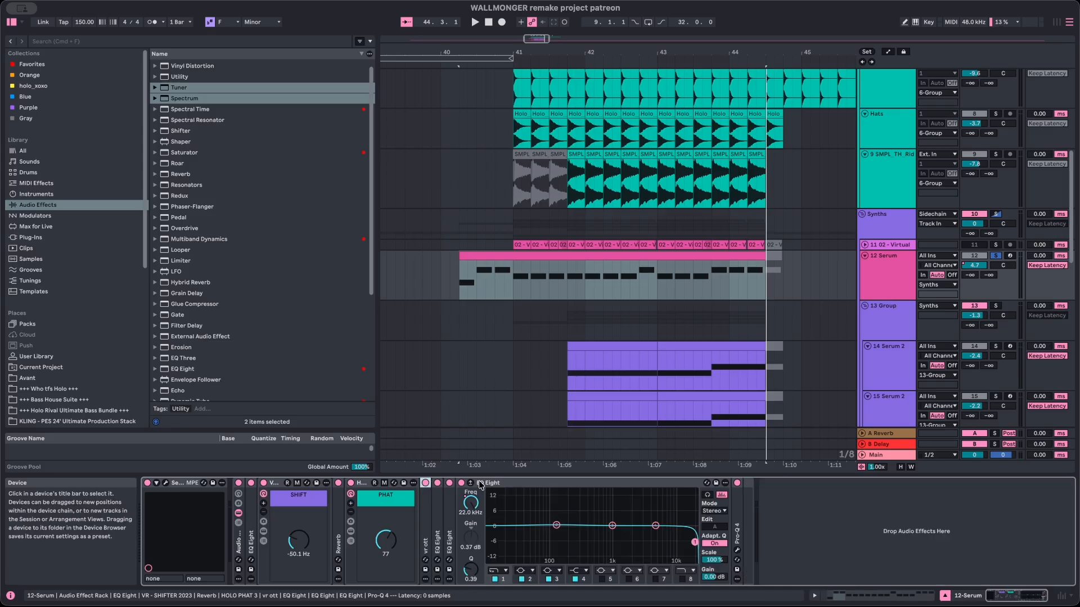
double_click(480, 483)
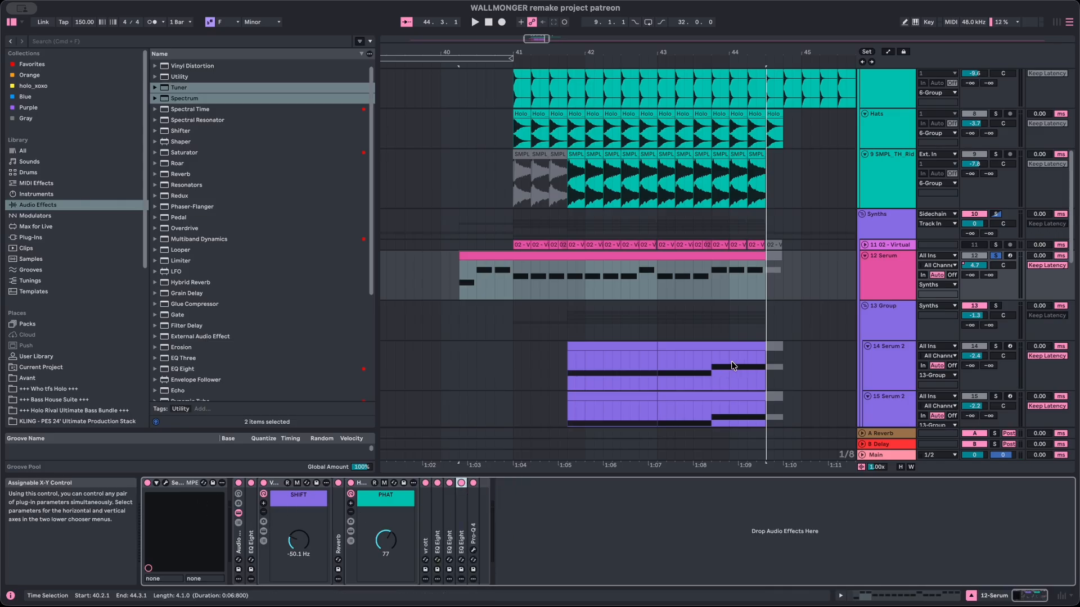
scroll(653, 296, "up", 1)
scroll(653, 296, "right", 1)
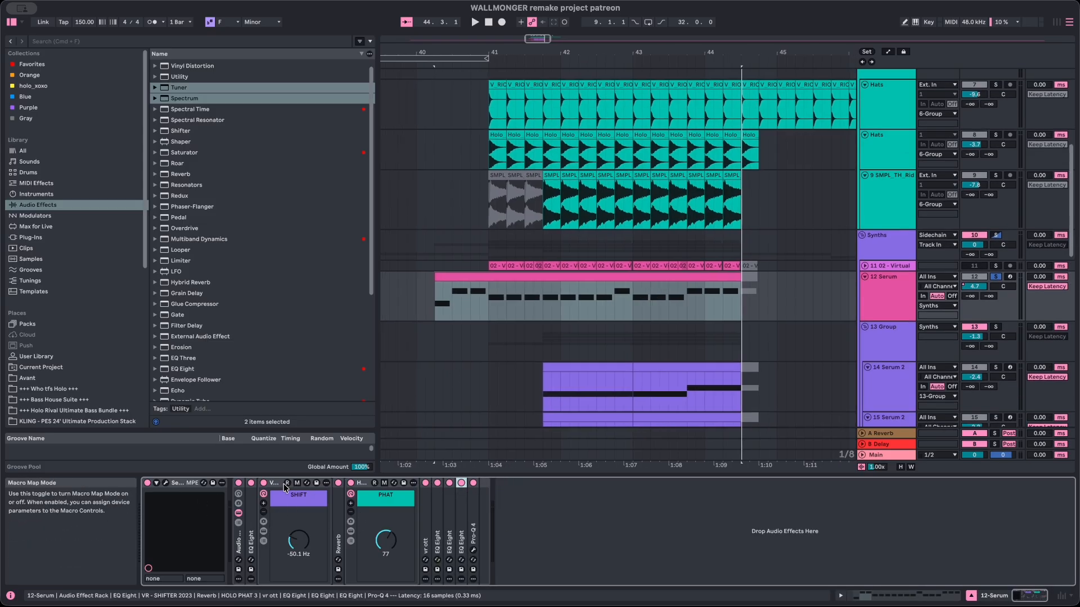
Step: Bypass all effects on the 12 Serum track, play the dry sound and open the Serum plug-in window
left_click(238, 483)
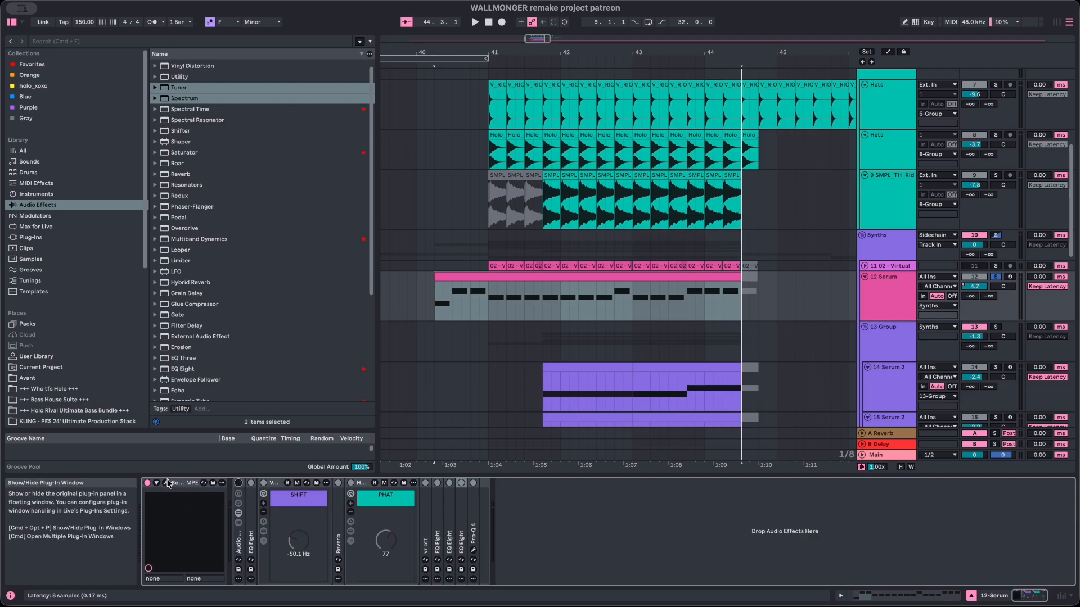
key("space")
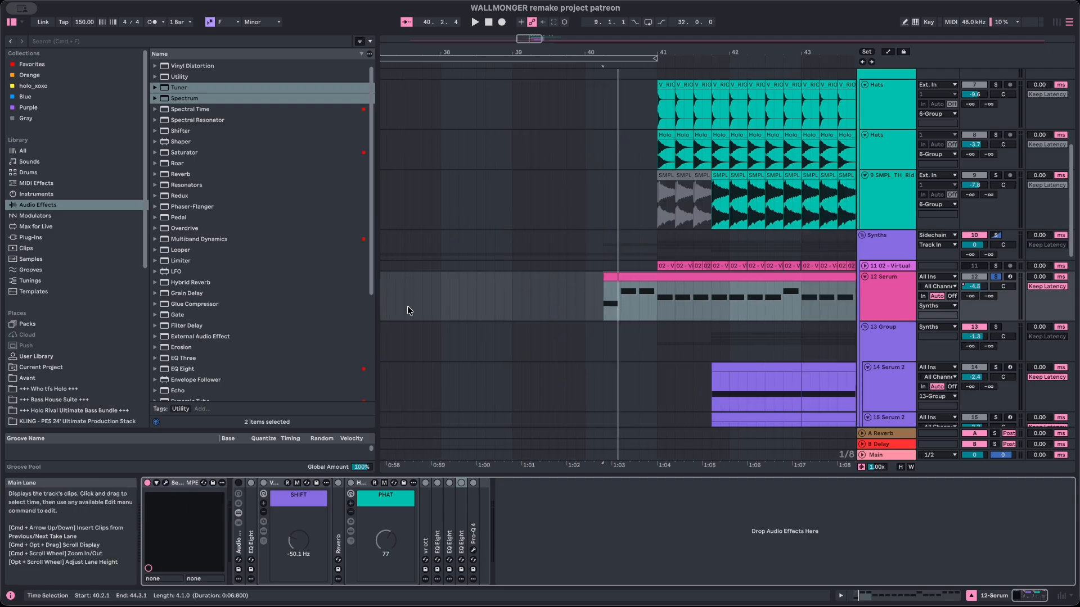
left_click(165, 483)
left_click_drag(548, 105, 530, 100)
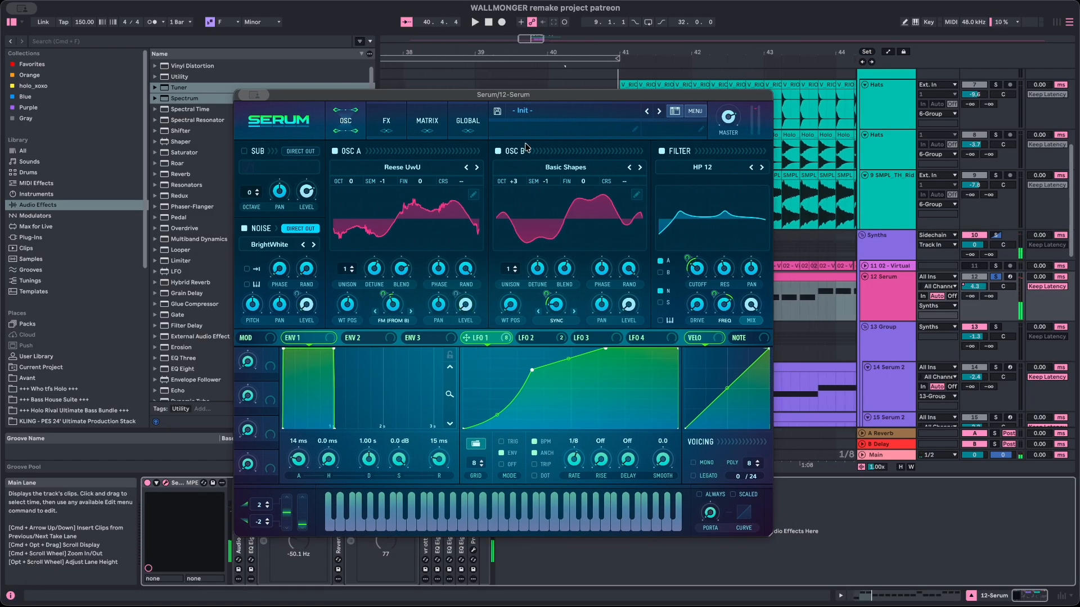
Step: Examine Serum's oscillators, LFO 1 and LFO 2 shapes, and effects from Distortion down to the Compressor
left_click_drag(534, 101, 608, 116)
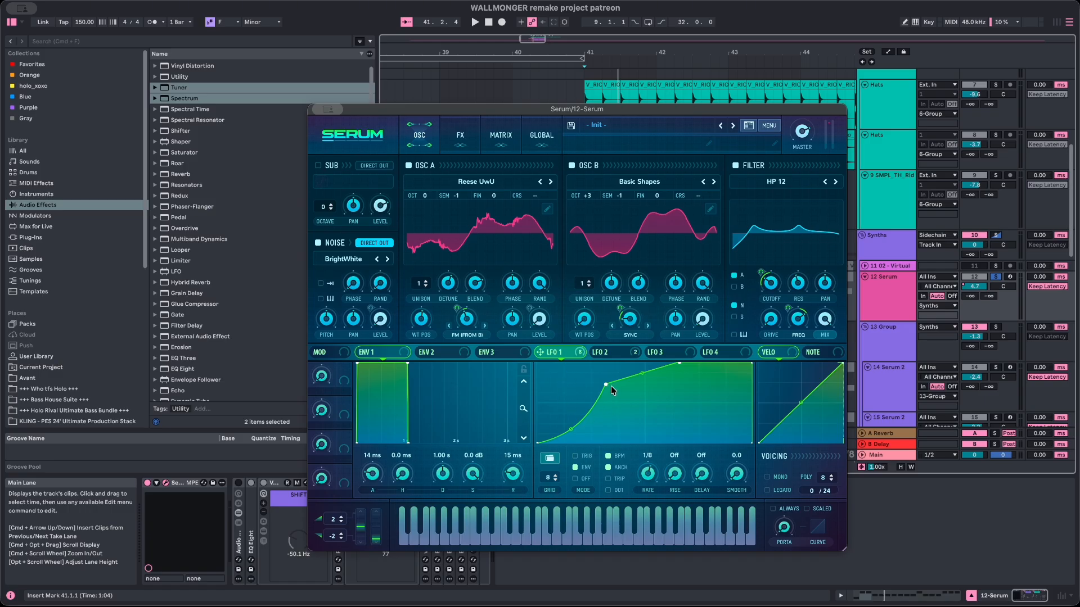
left_click(619, 358)
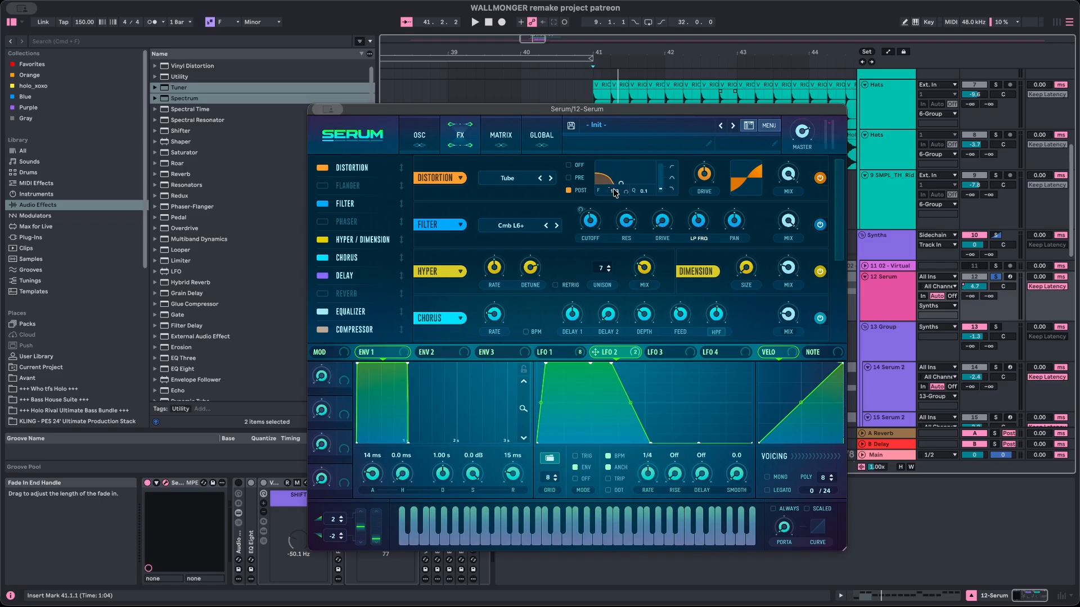
scroll(424, 288, "down", 3)
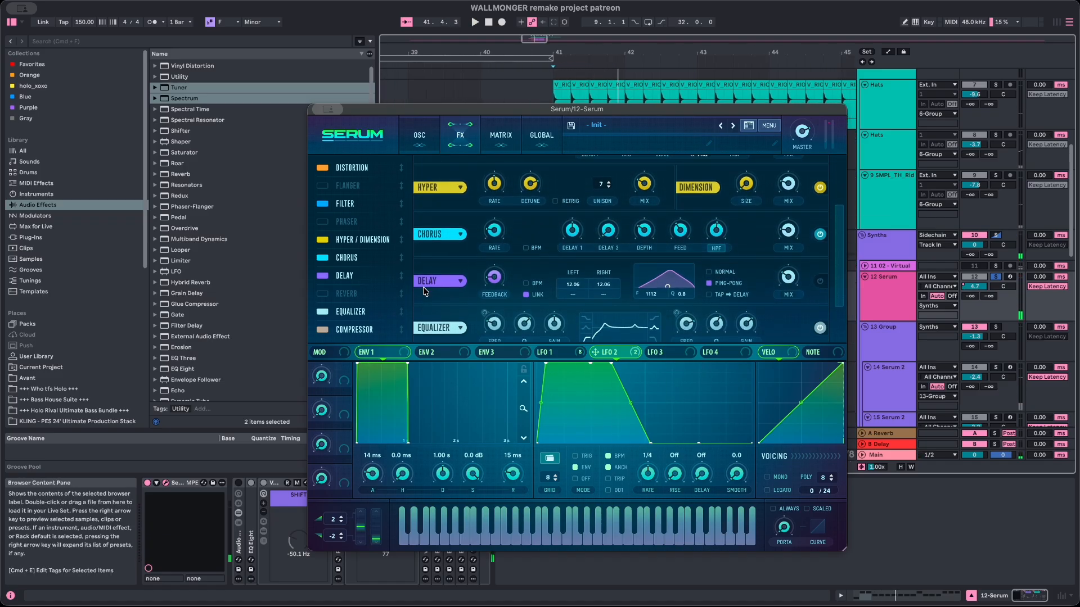
scroll(422, 290, "down", 2)
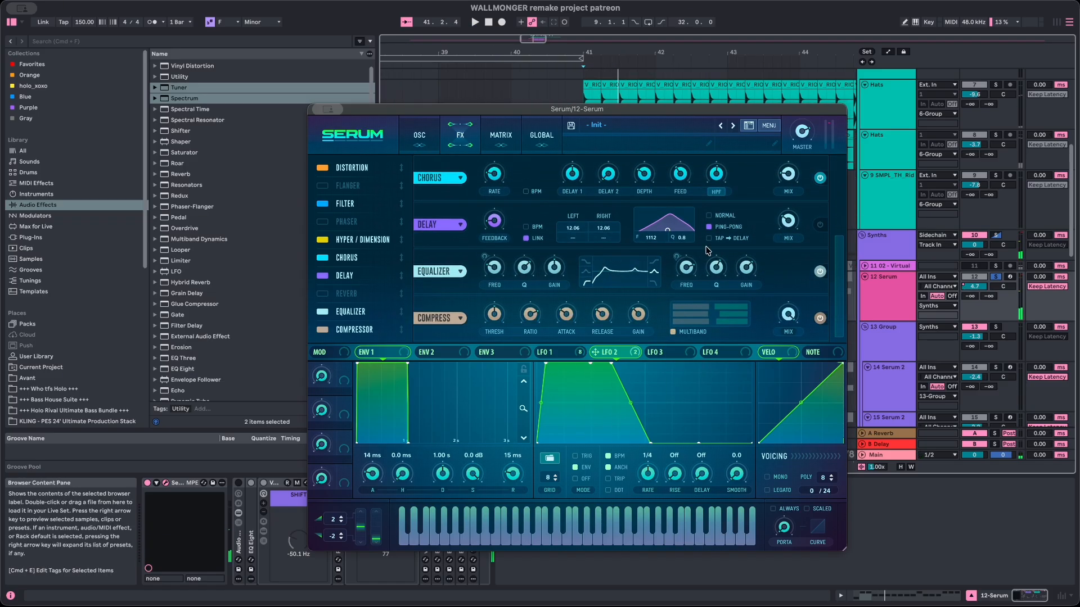
Step: Remove the Delay from Serum's effects, audition the Compressor by switching it off and on, and close Serum
left_click(820, 272)
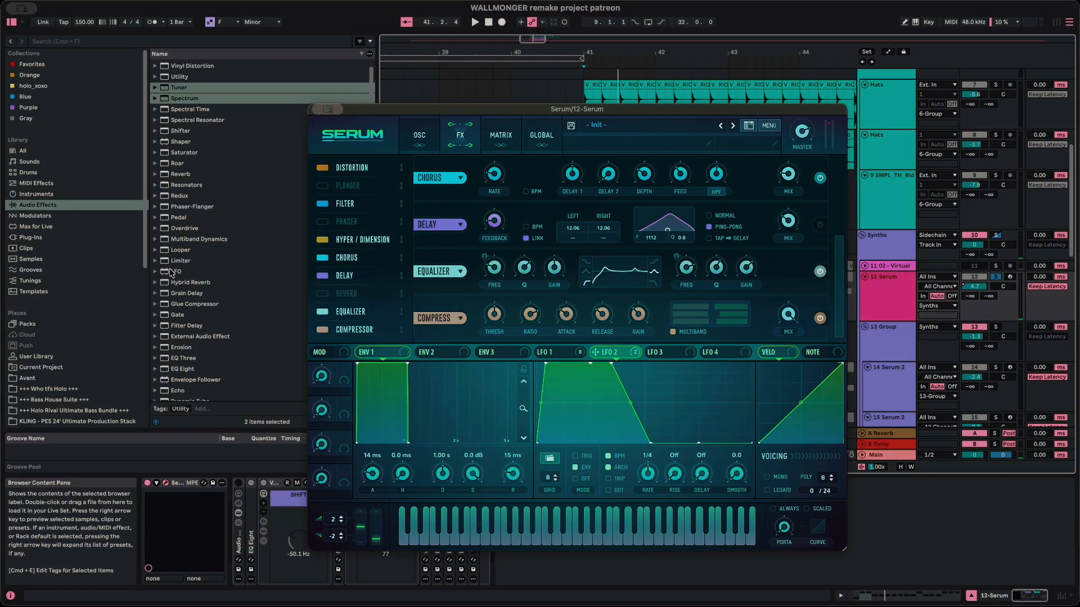
left_click(322, 275)
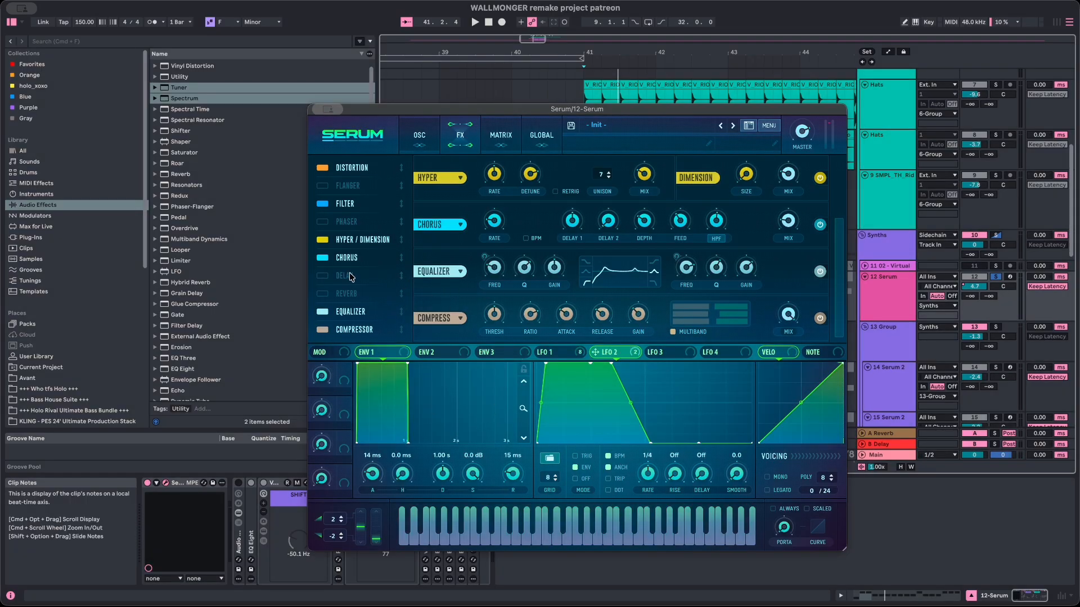
key("space")
left_click(820, 320)
left_click(820, 320)
key("space")
key("space")
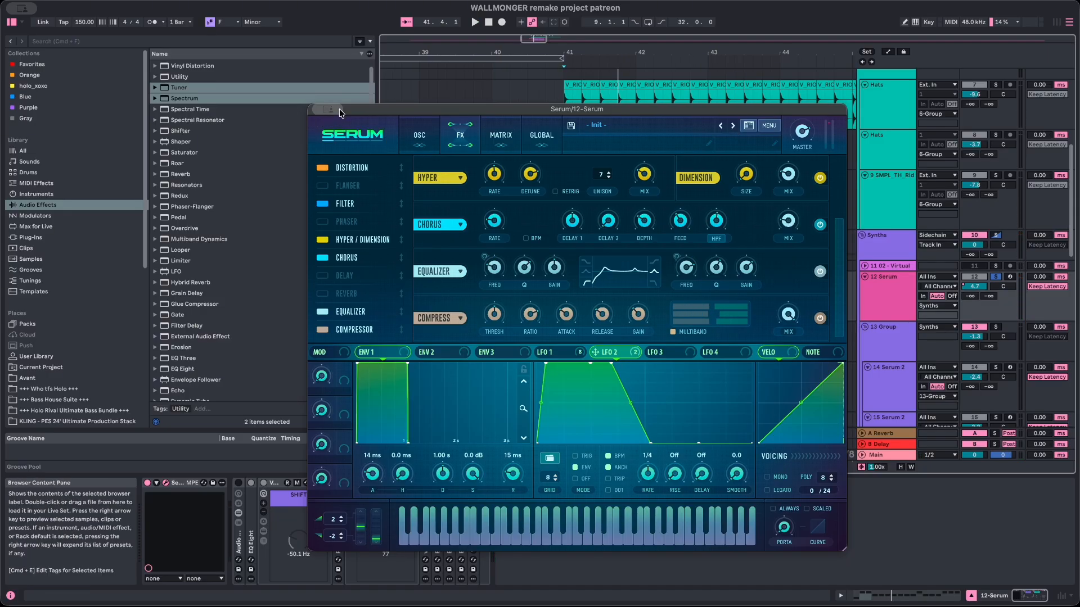
left_click(319, 109)
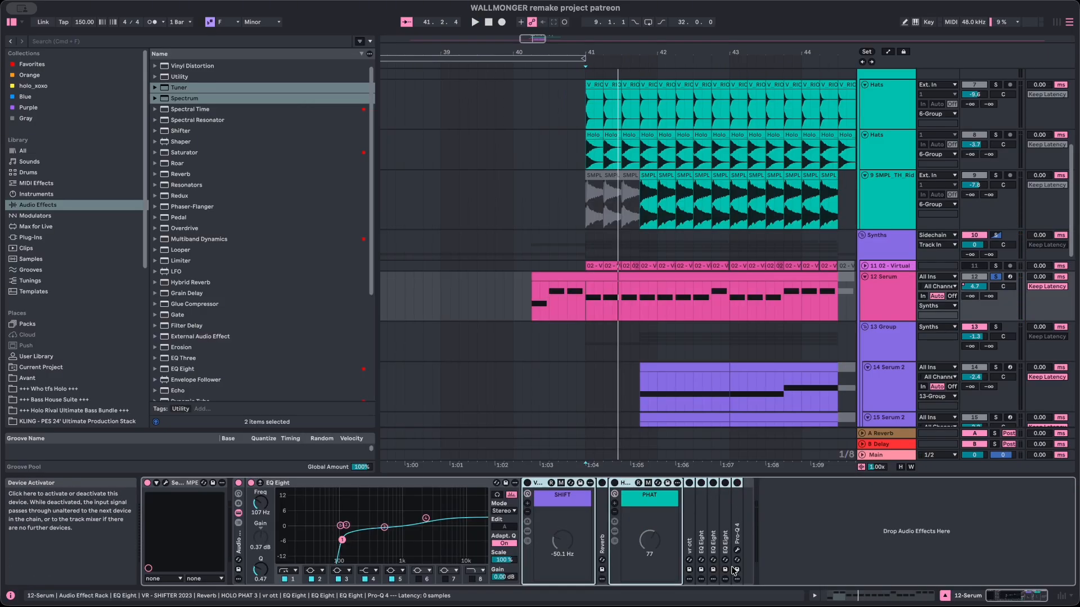
Step: Reactivate the VR - SHIFTER rack on the 12 Serum track, play it and inspect its two parallel chains
left_click(538, 487)
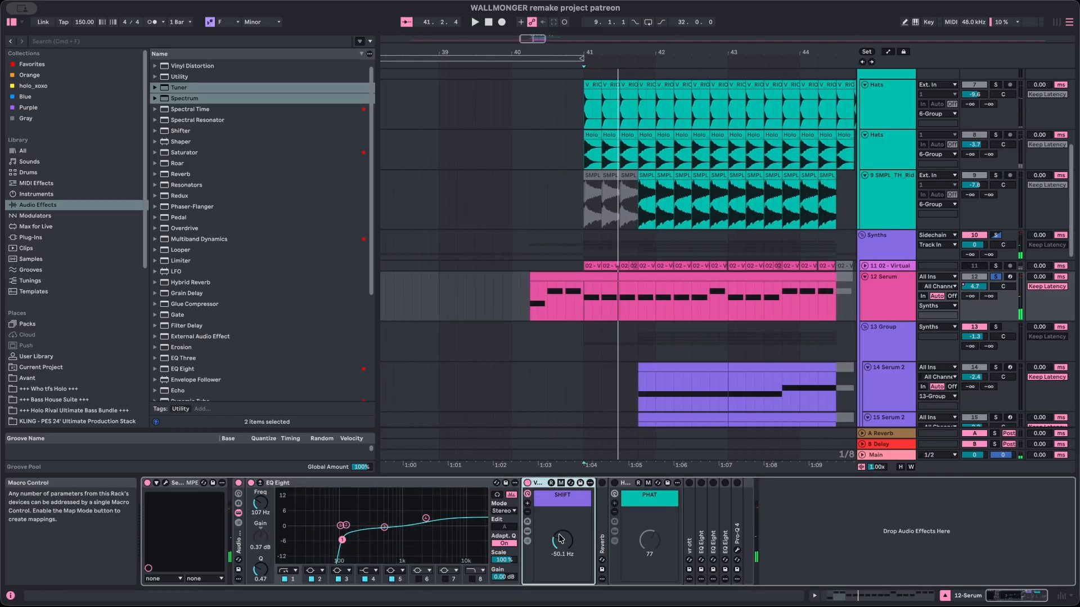
key("space")
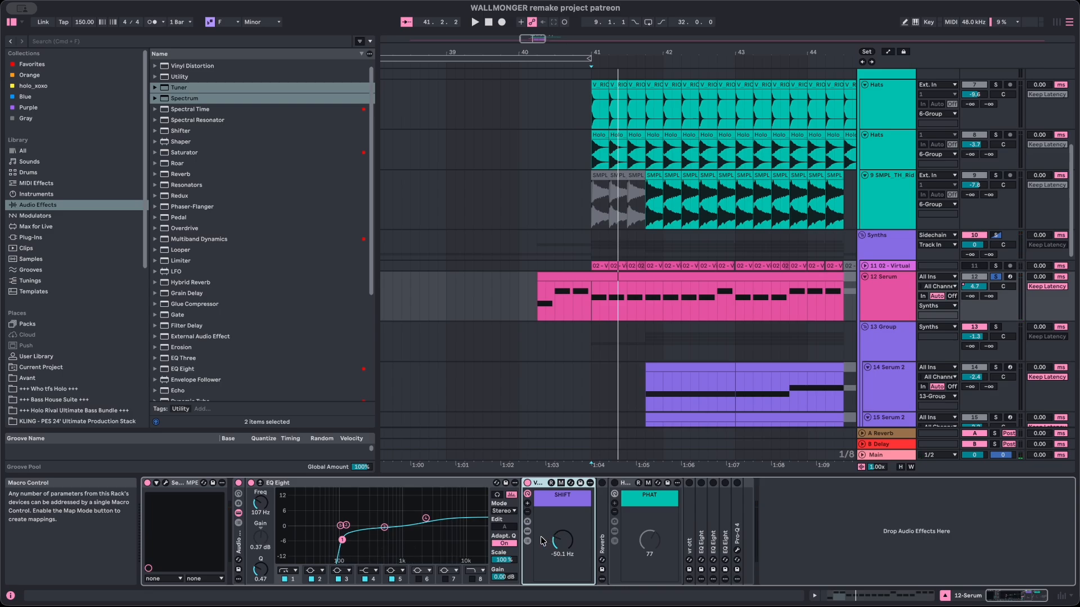
left_click(527, 540)
left_click(623, 521)
left_click(620, 512)
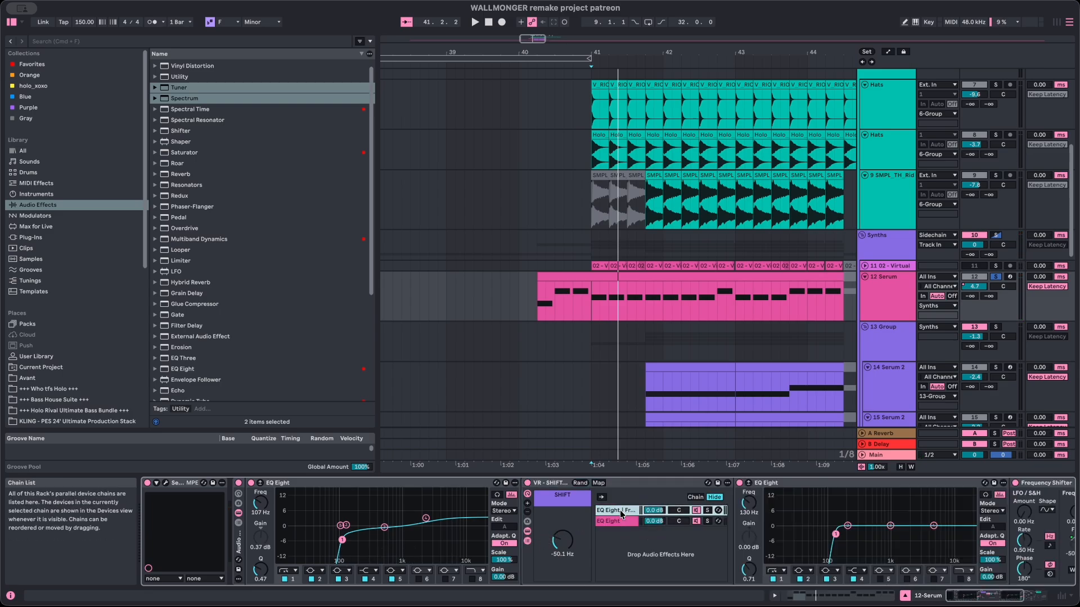
Step: Switch the Reverb, HOLO PHAT 3 and vr ott back on while auditioning the 12 Serum track
scroll(620, 534, "right", 5)
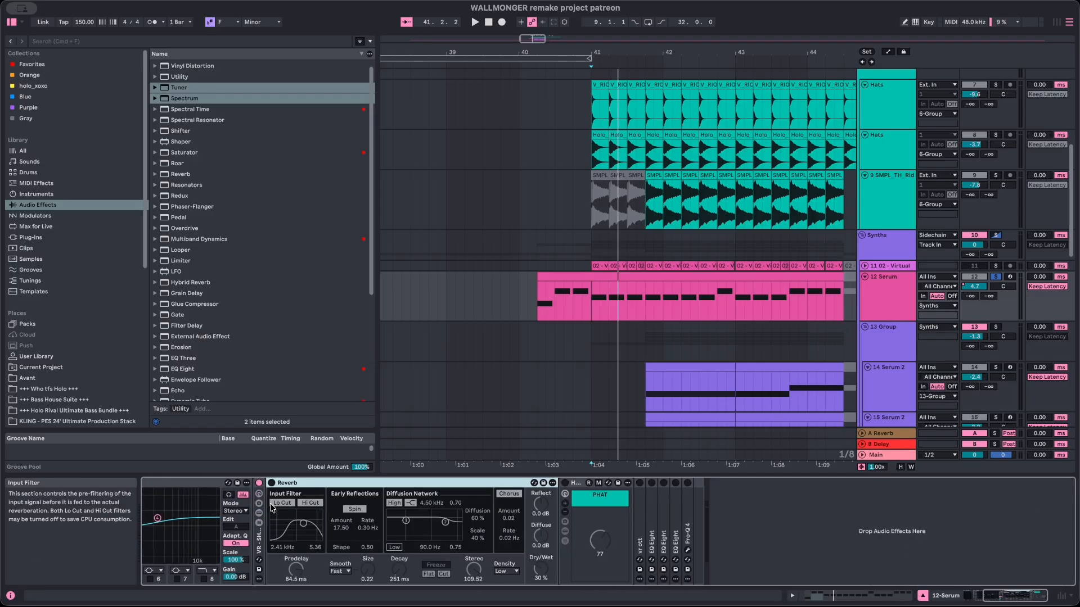
left_click(272, 483)
key("space")
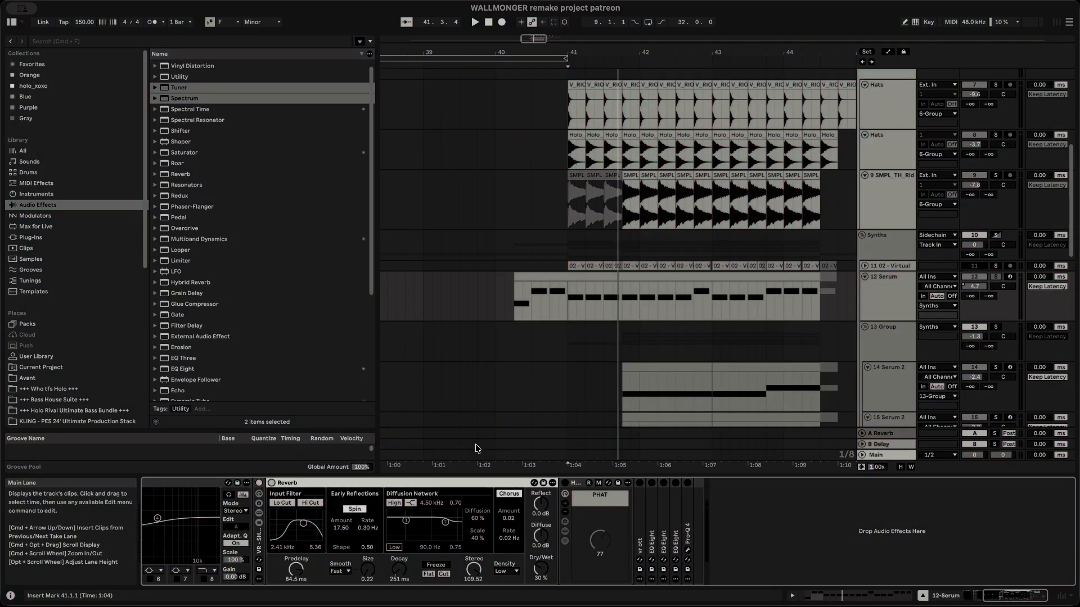
left_click(565, 483)
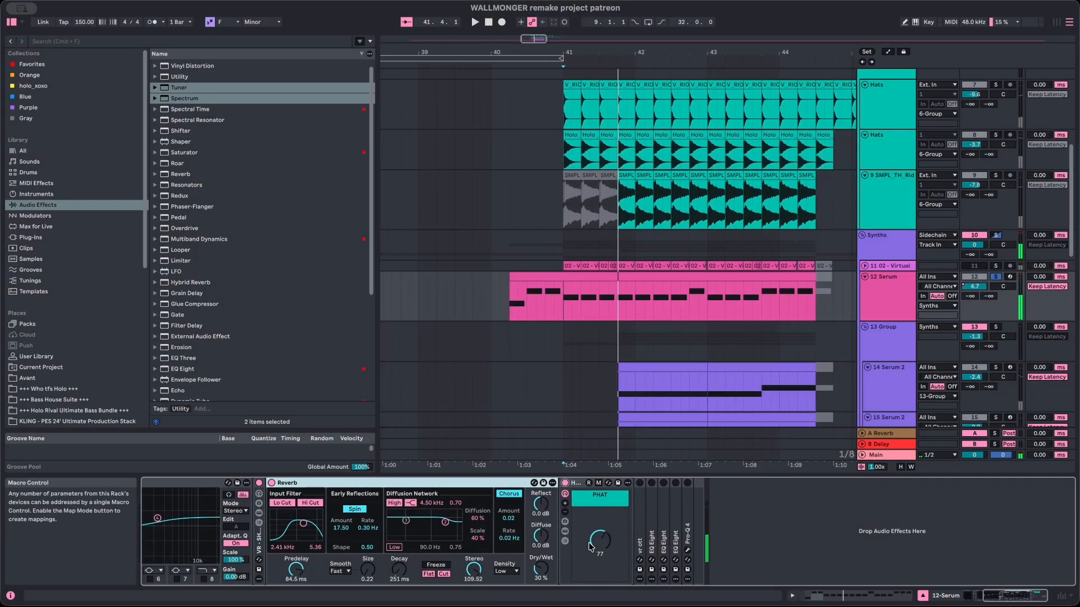
double_click(644, 524)
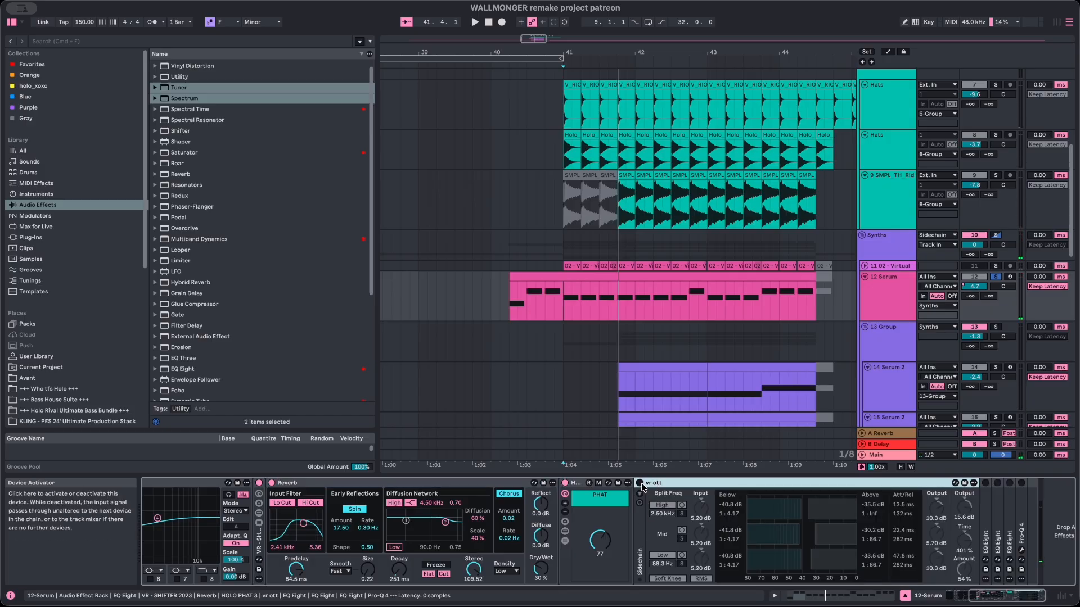
double_click(680, 485)
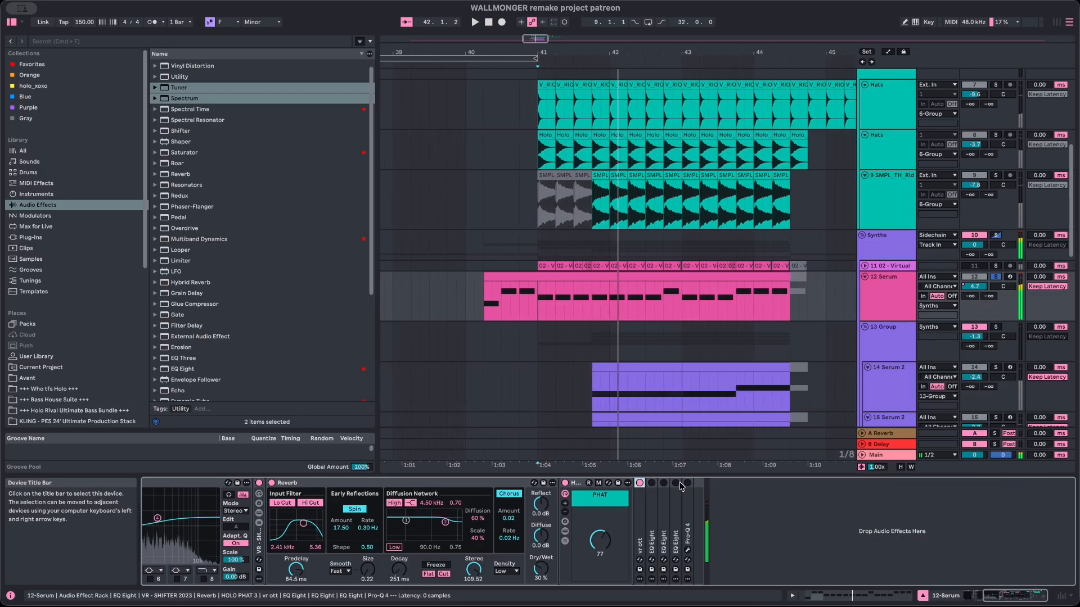
Step: Unfold and reactivate the three EQ Eight devices following vr ott on the 12 Serum track
double_click(654, 515)
left_click(927, 484)
scroll(859, 571, "right", 5)
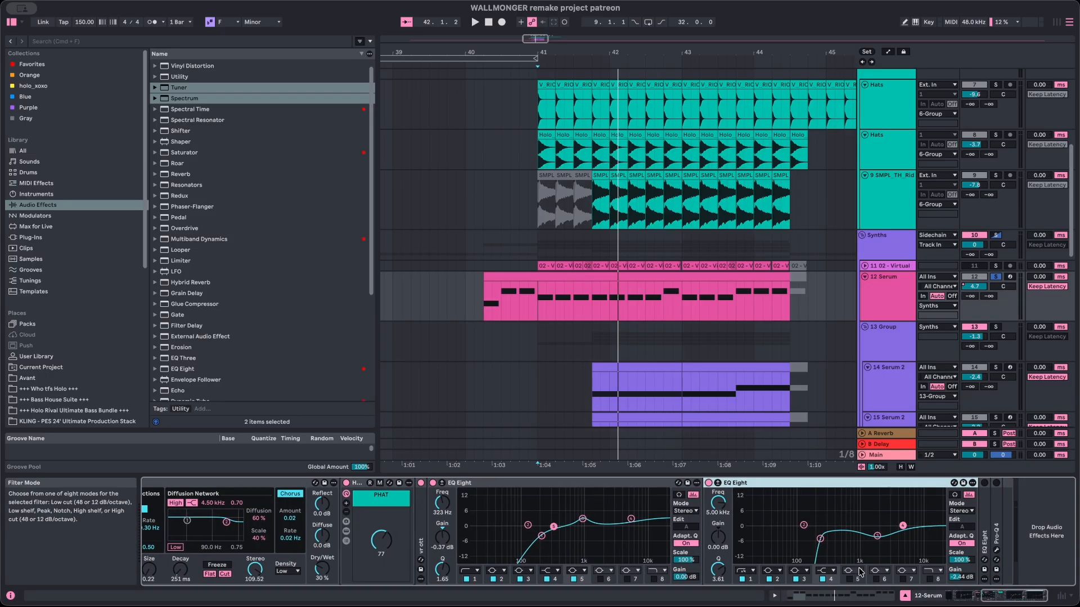
double_click(987, 509)
Step: Play the 12 Serum clip from 40.2.1 and watch the last EQ Eight's filter movement
key("space")
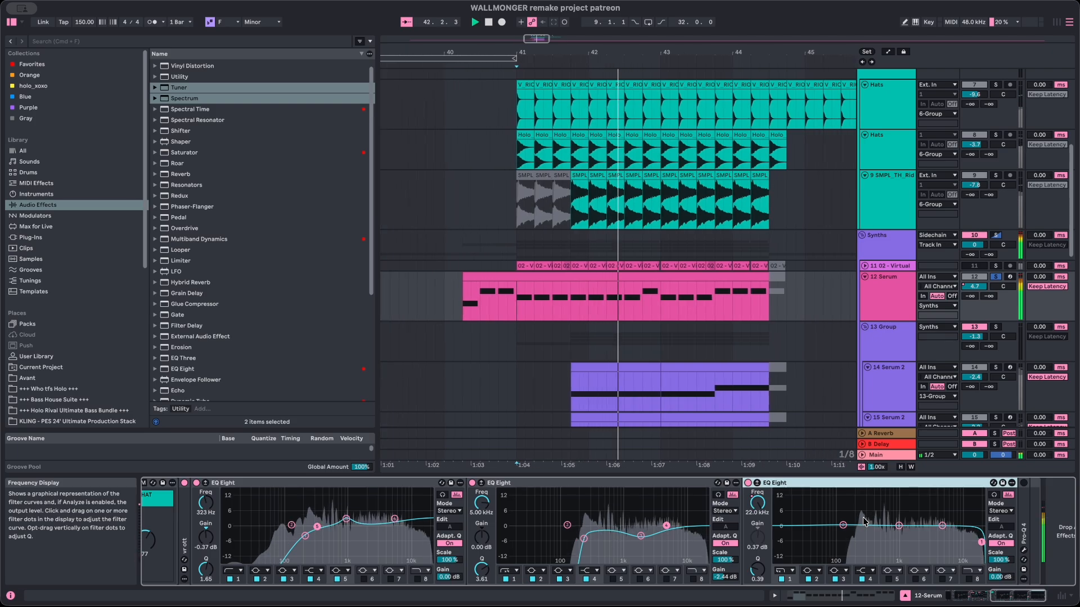
left_click(441, 305)
key("space")
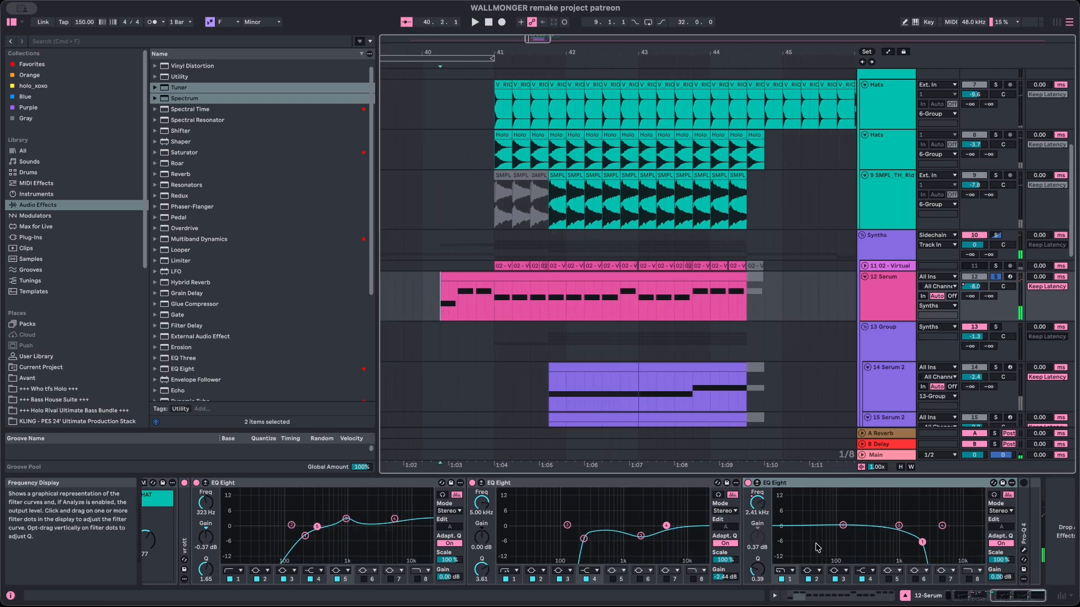
key("space")
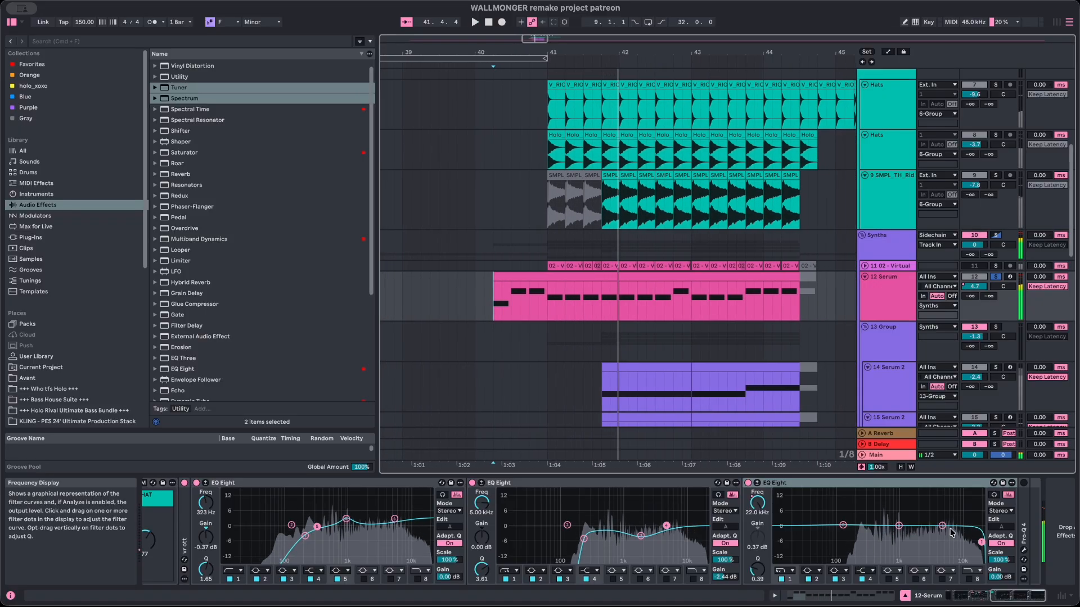
Step: Open Pro-Q 4 on the 12 Serum track, examine its 1434 Hz cut during playback and close it
left_click(1025, 515)
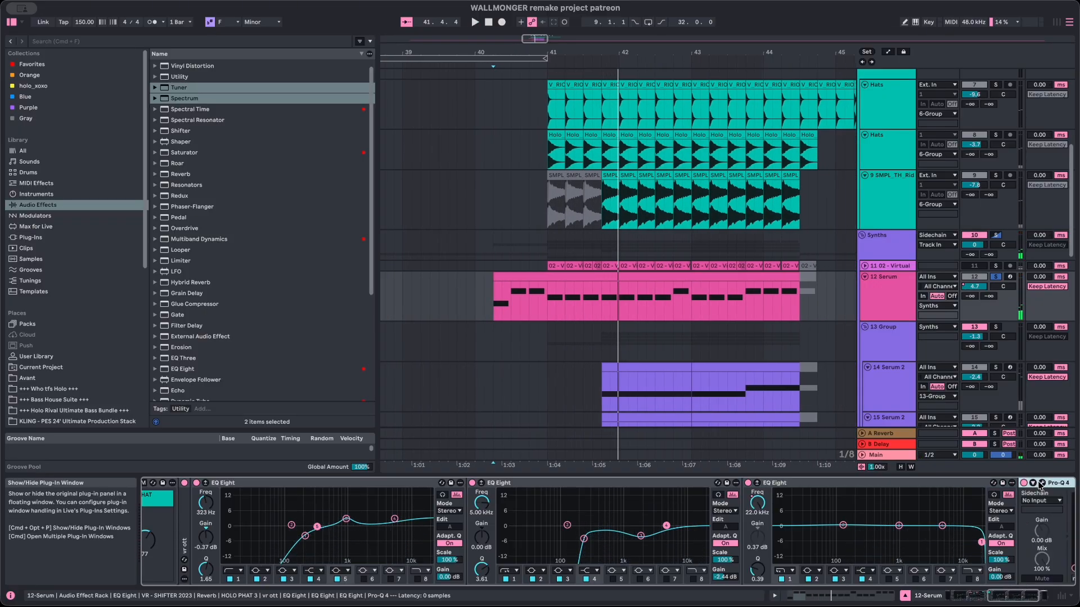
left_click(1041, 483)
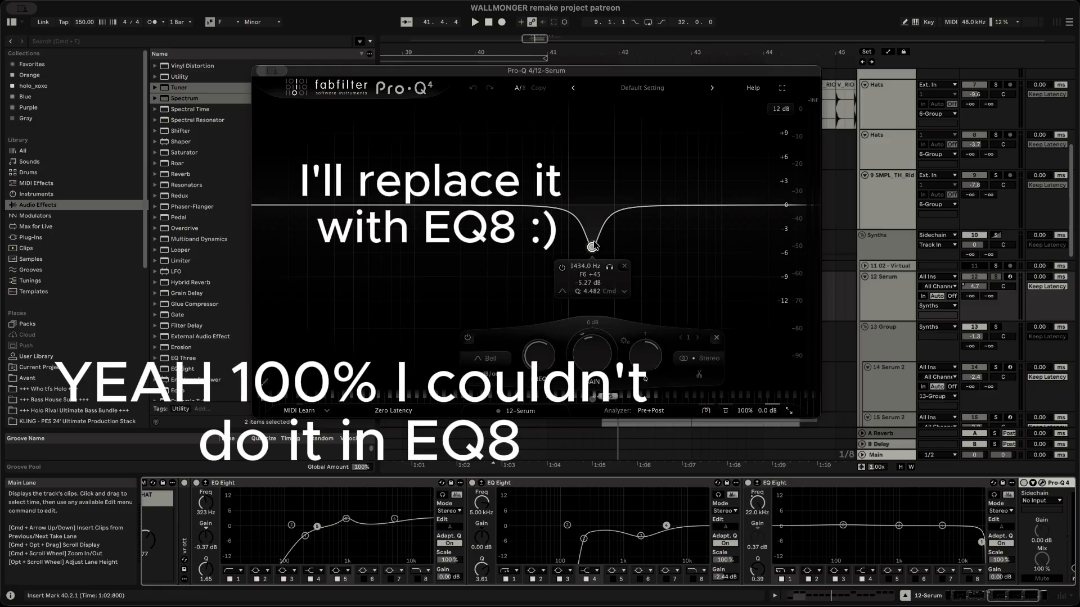
left_click_drag(590, 242, 590, 246)
key("space")
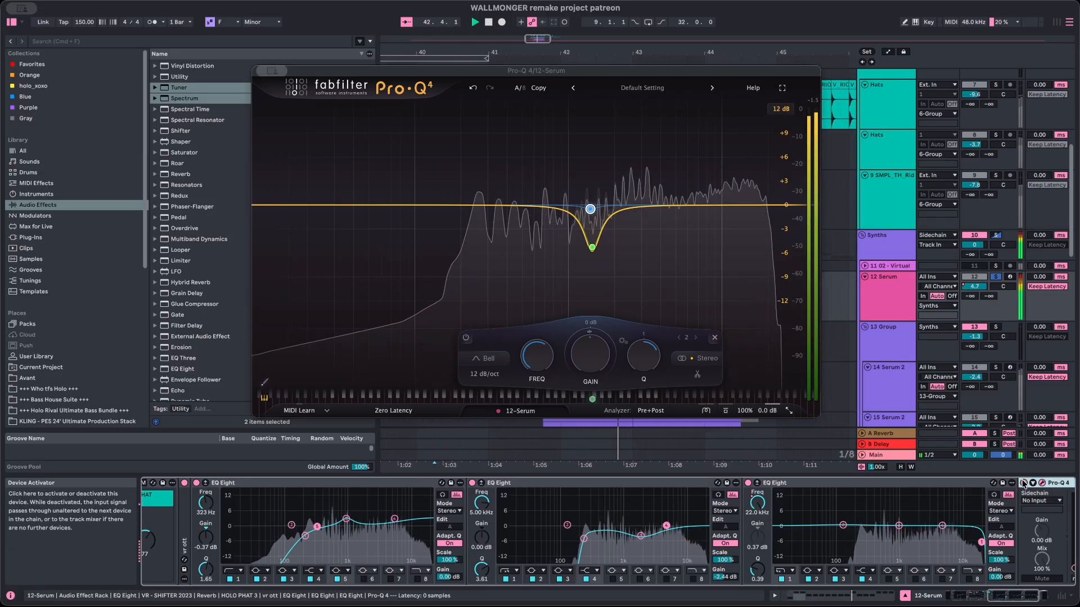
left_click(263, 71)
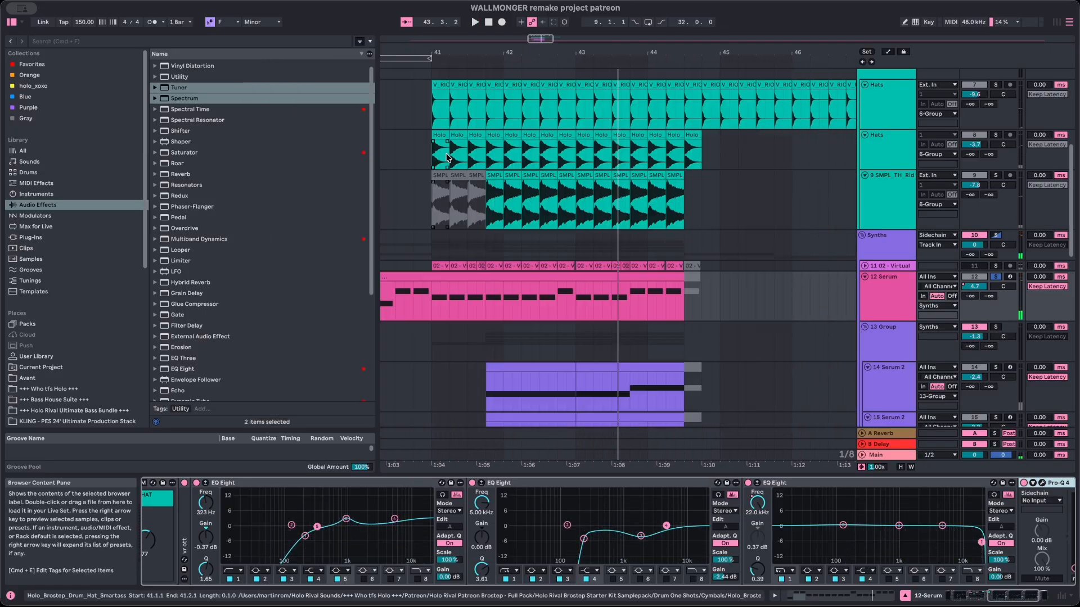
Step: Activate the 11 02 - Virtual track and play the synth section for comparison
scroll(563, 237, "down", 5)
left_click(979, 266)
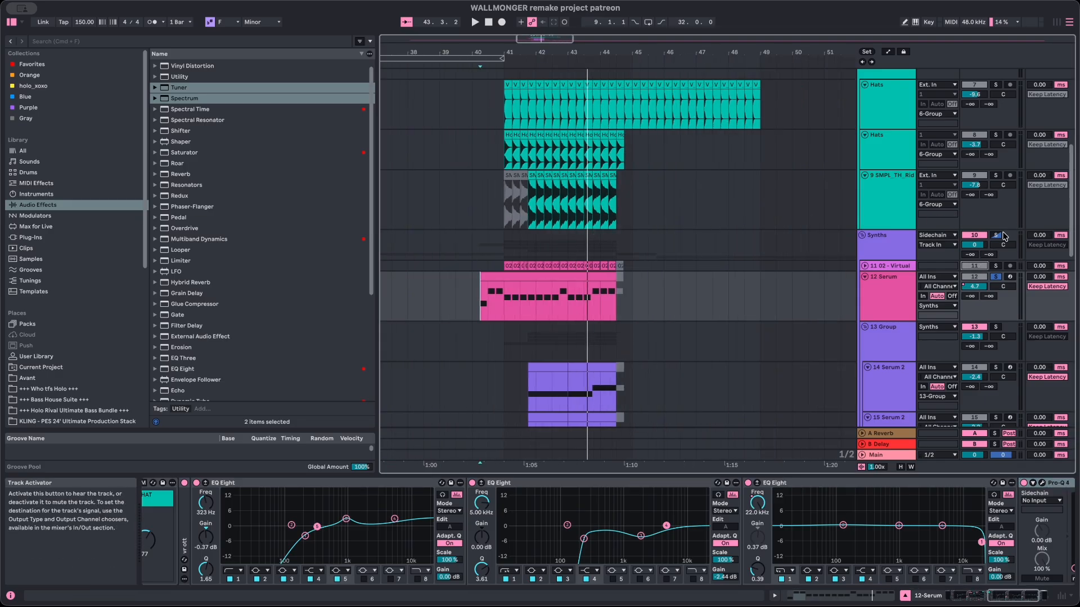
key("space")
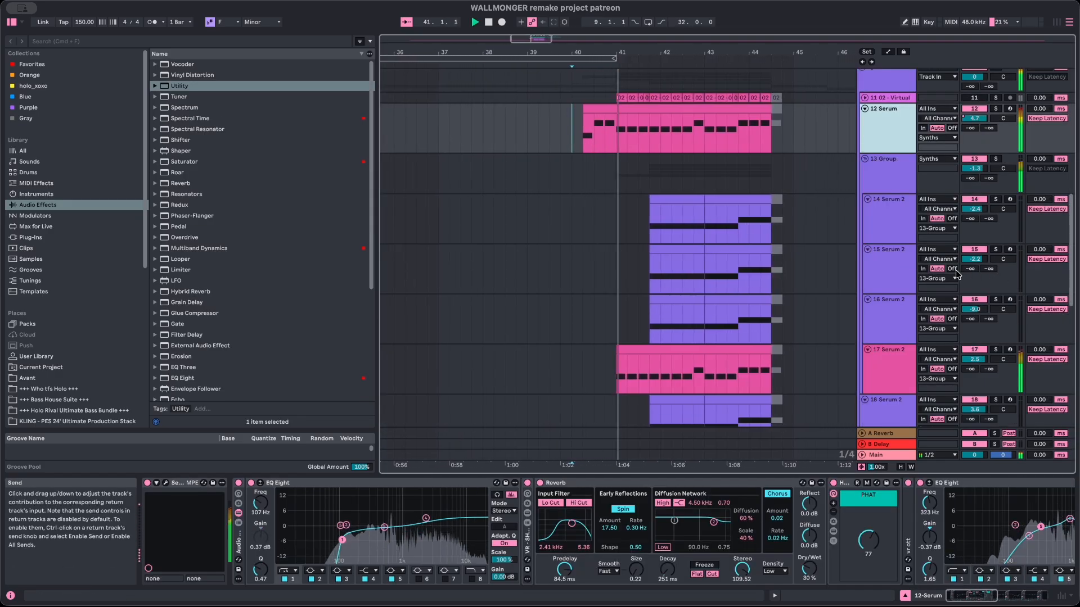